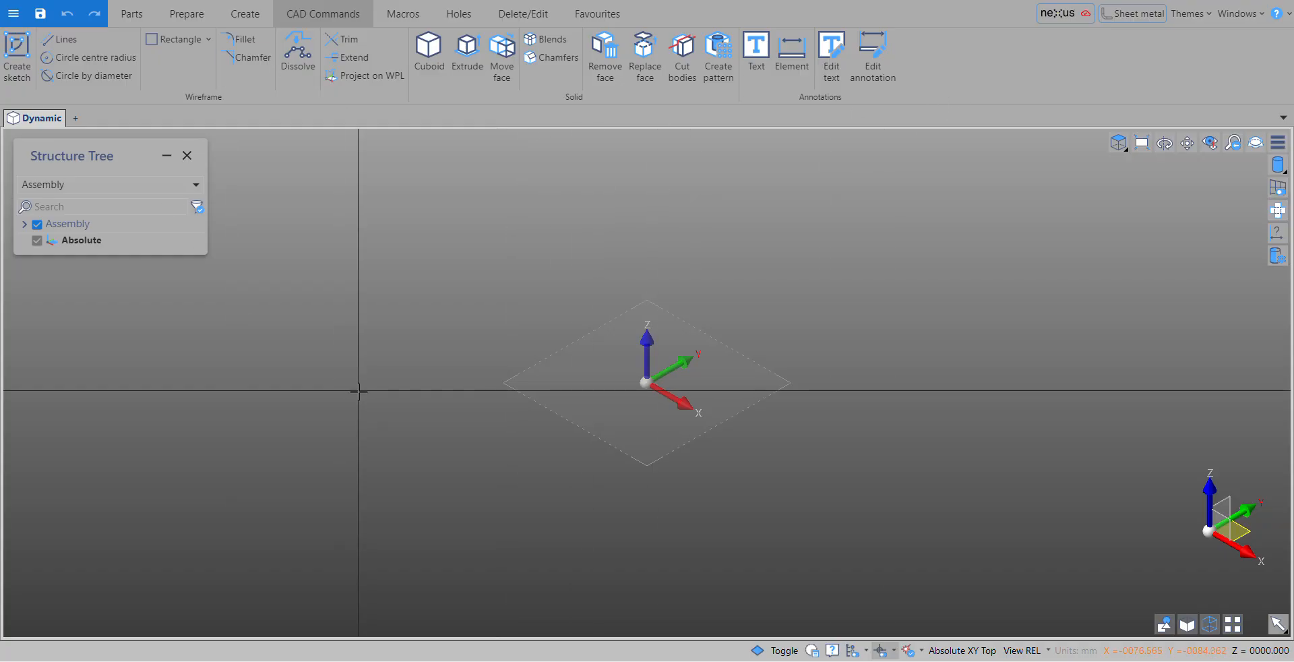
pyautogui.click(13, 14)
pyautogui.moveTo(99, 310)
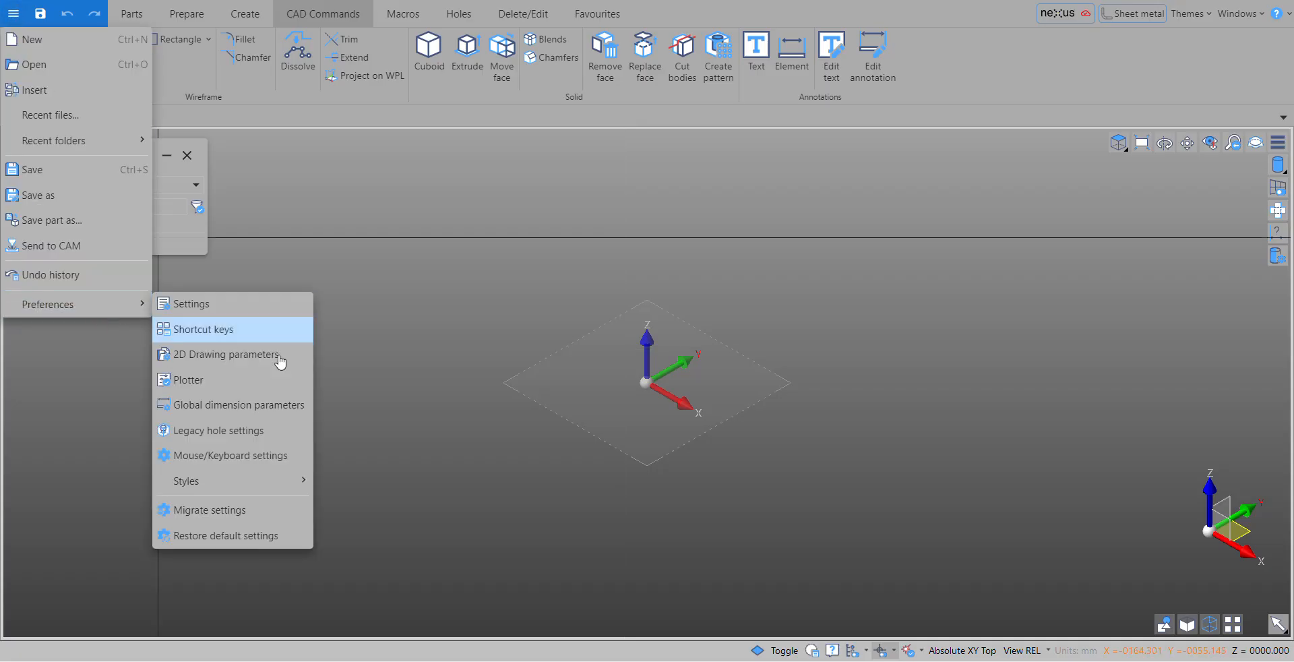
pyautogui.moveTo(212, 489)
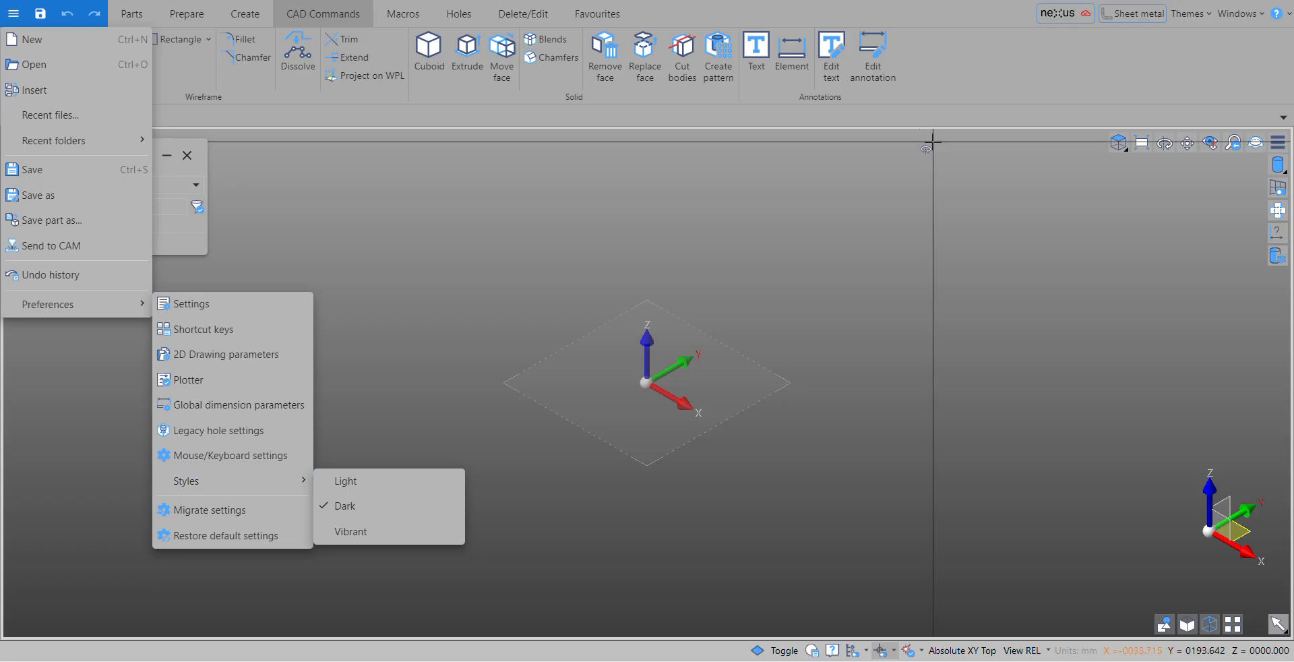
pyautogui.click(980, 67)
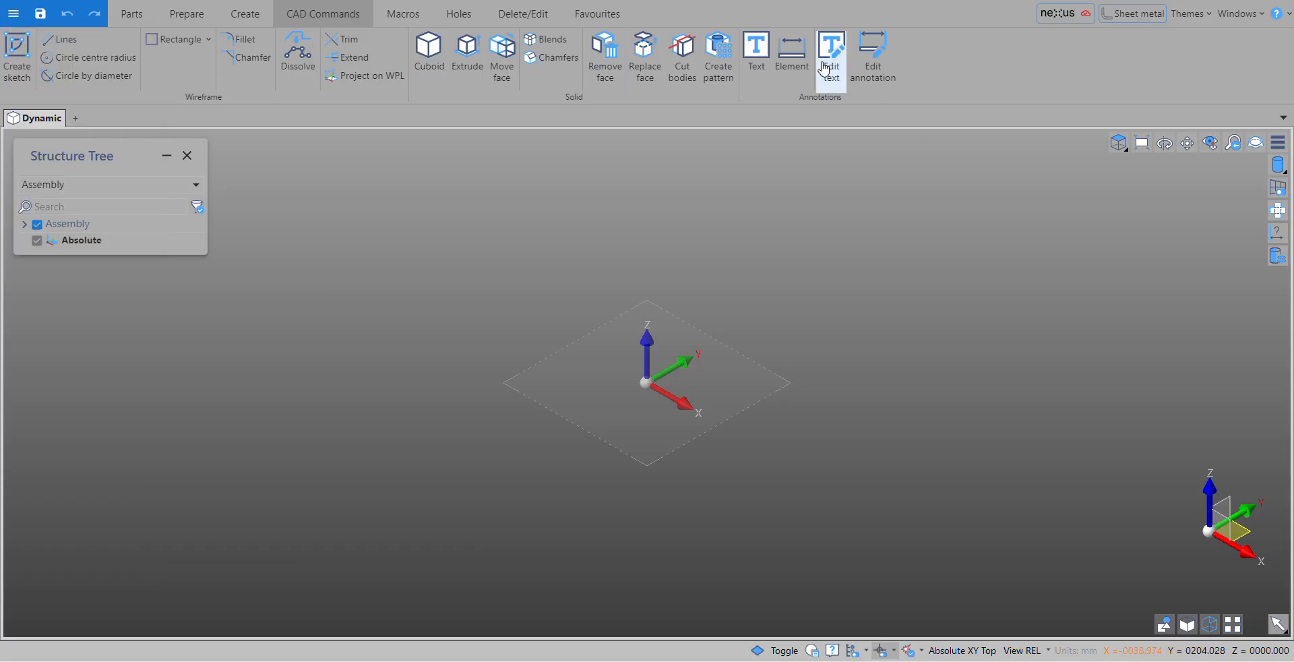
pyautogui.click(456, 19)
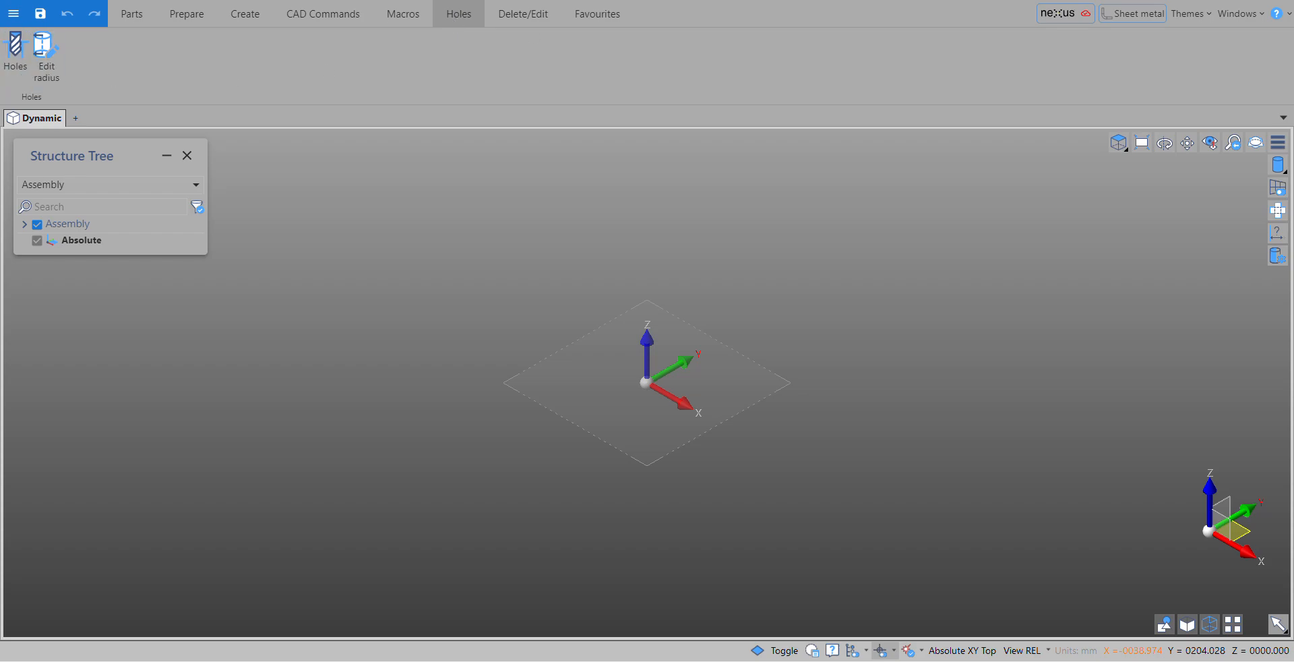
pyautogui.click(510, 19)
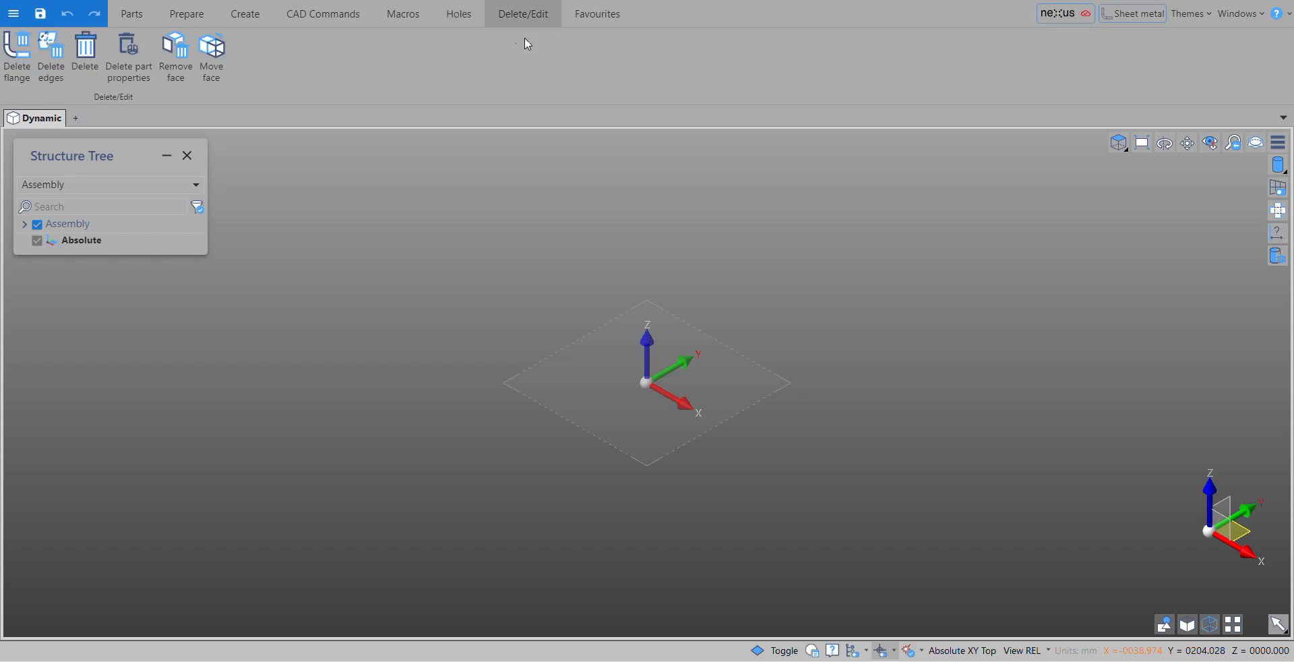
pyautogui.click(464, 22)
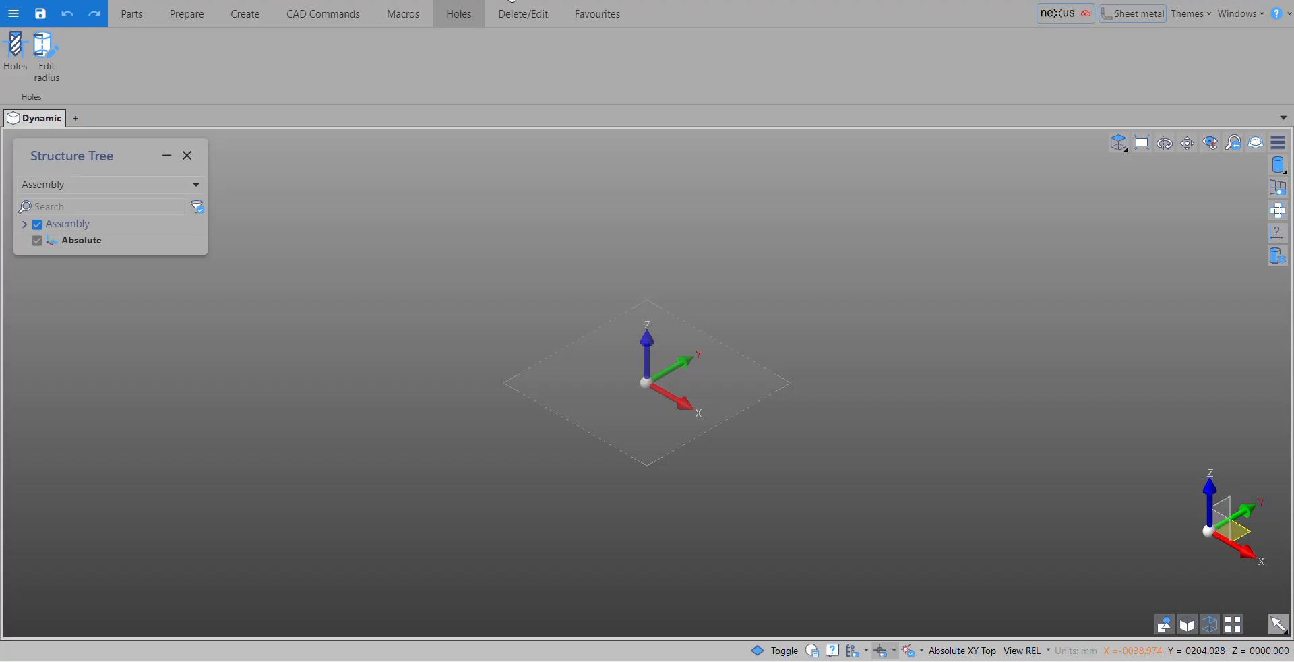
pyautogui.click(512, 2)
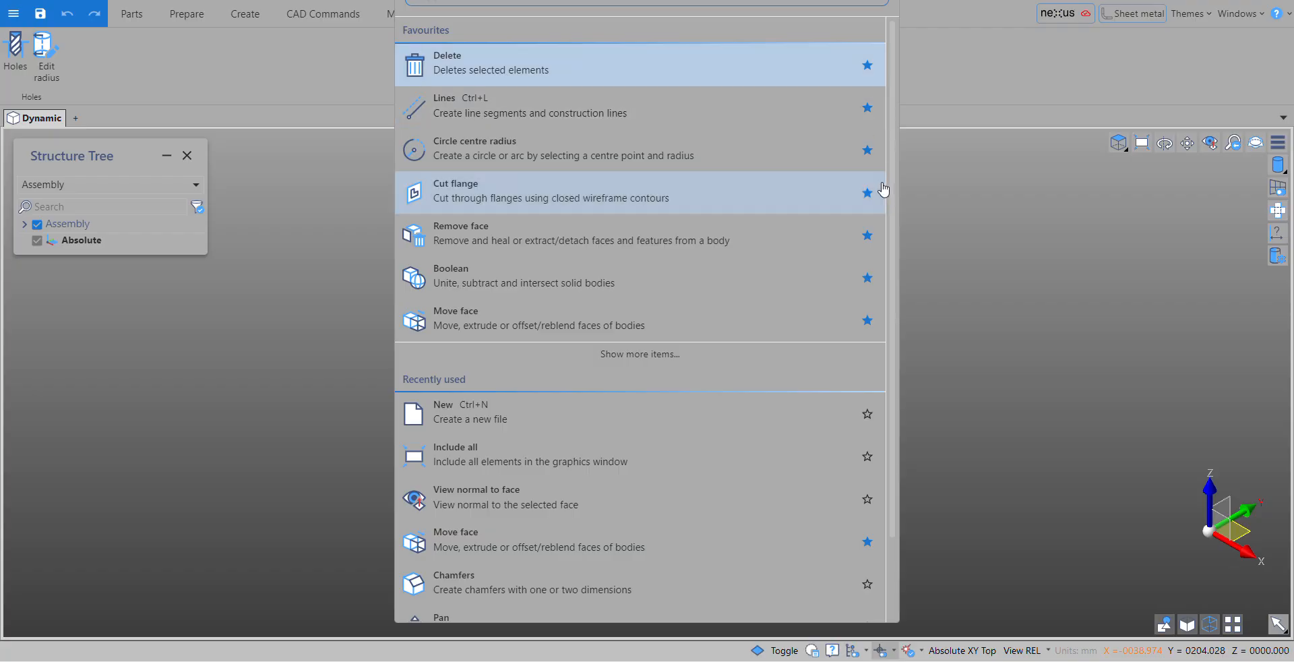
pyautogui.click(984, 62)
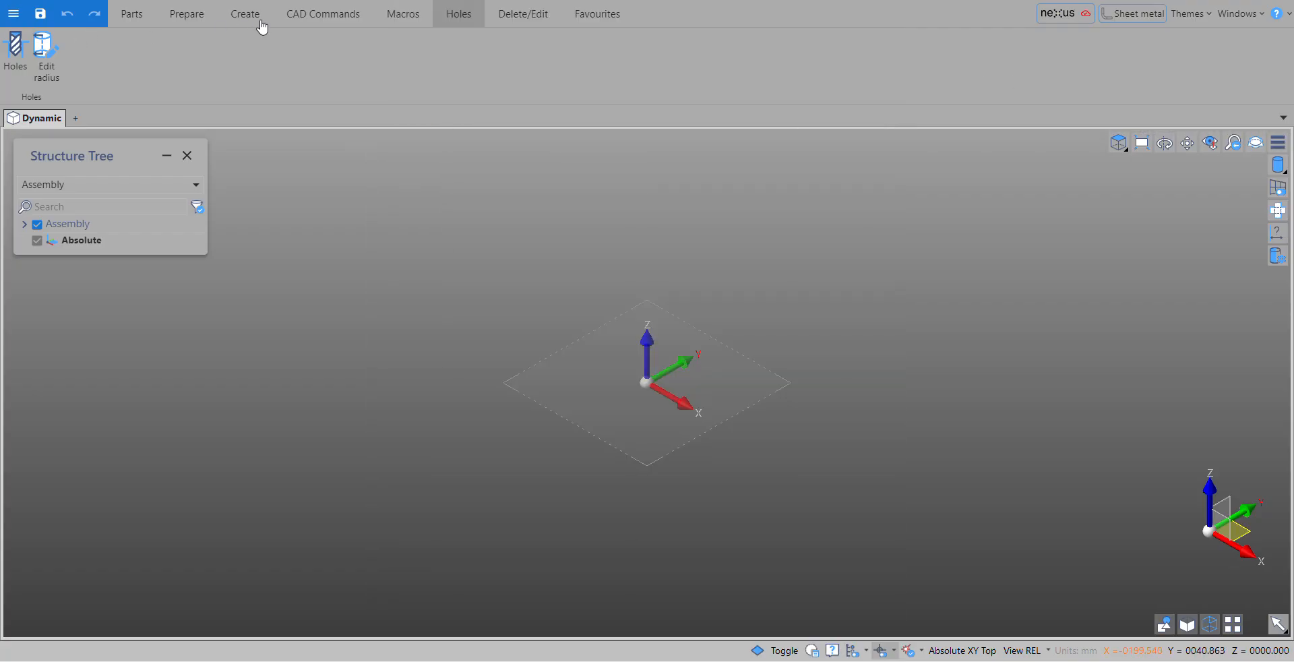
# Start the wireframe Rectangle command
pyautogui.click(306, 14)
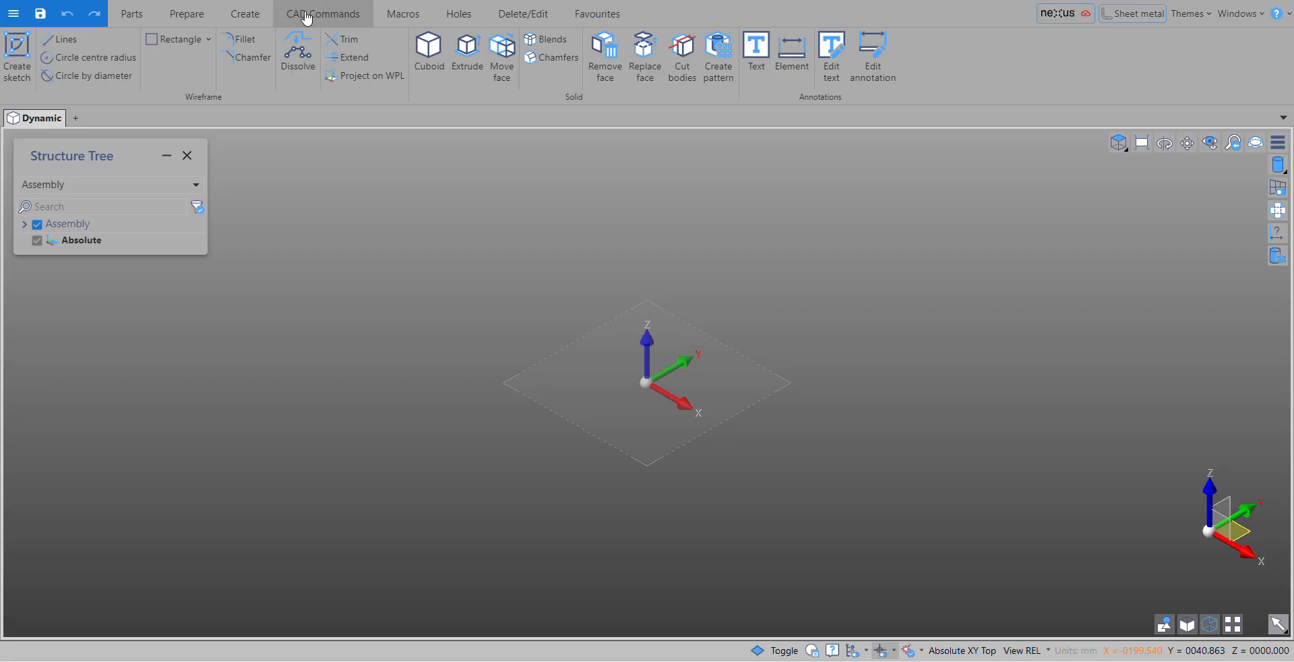
pyautogui.click(164, 42)
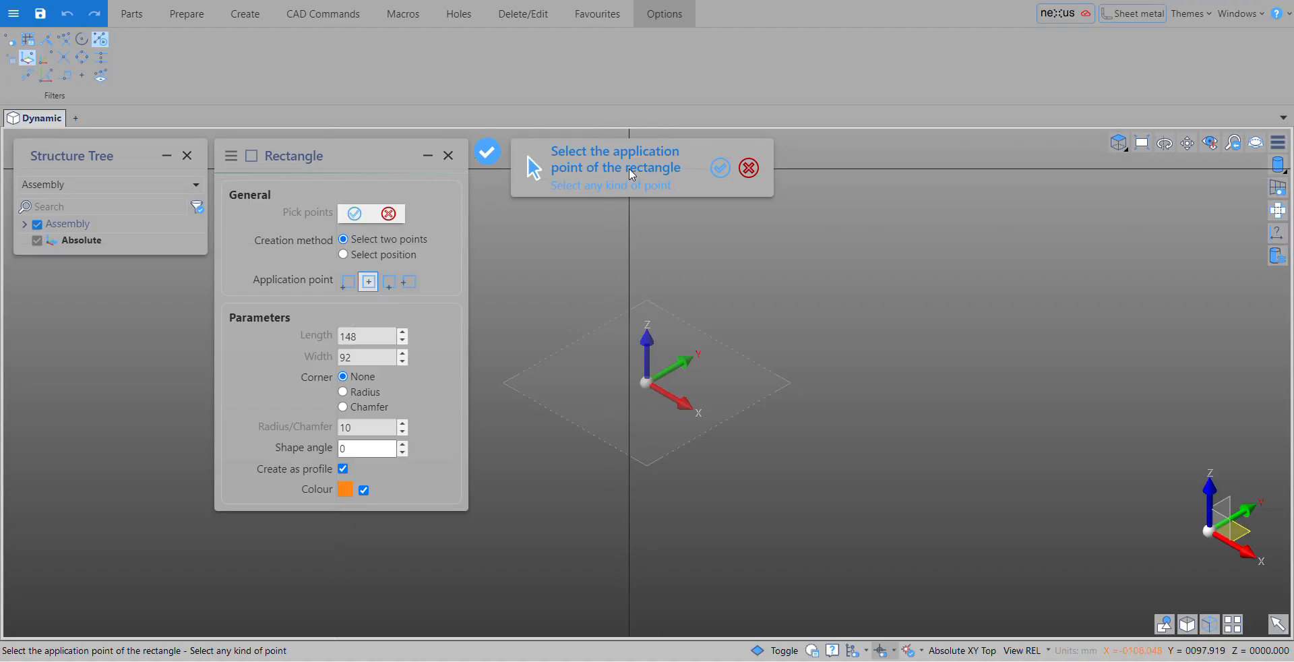
pyautogui.click(645, 383)
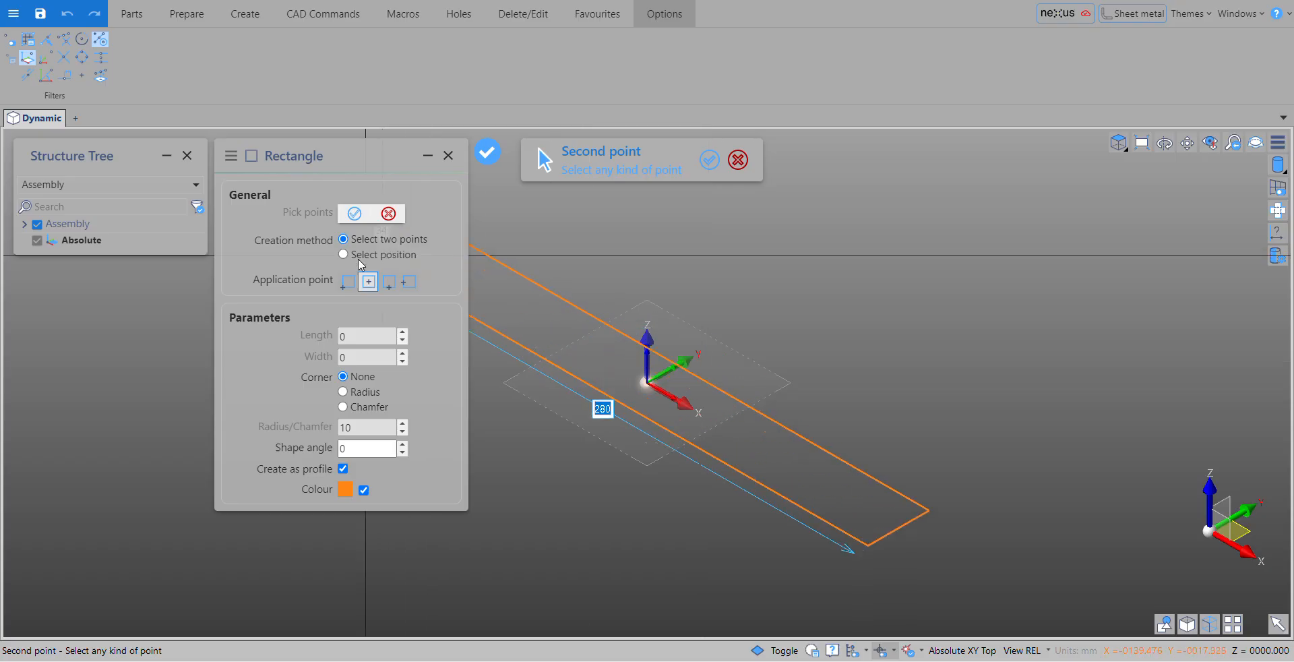
pyautogui.click(344, 256)
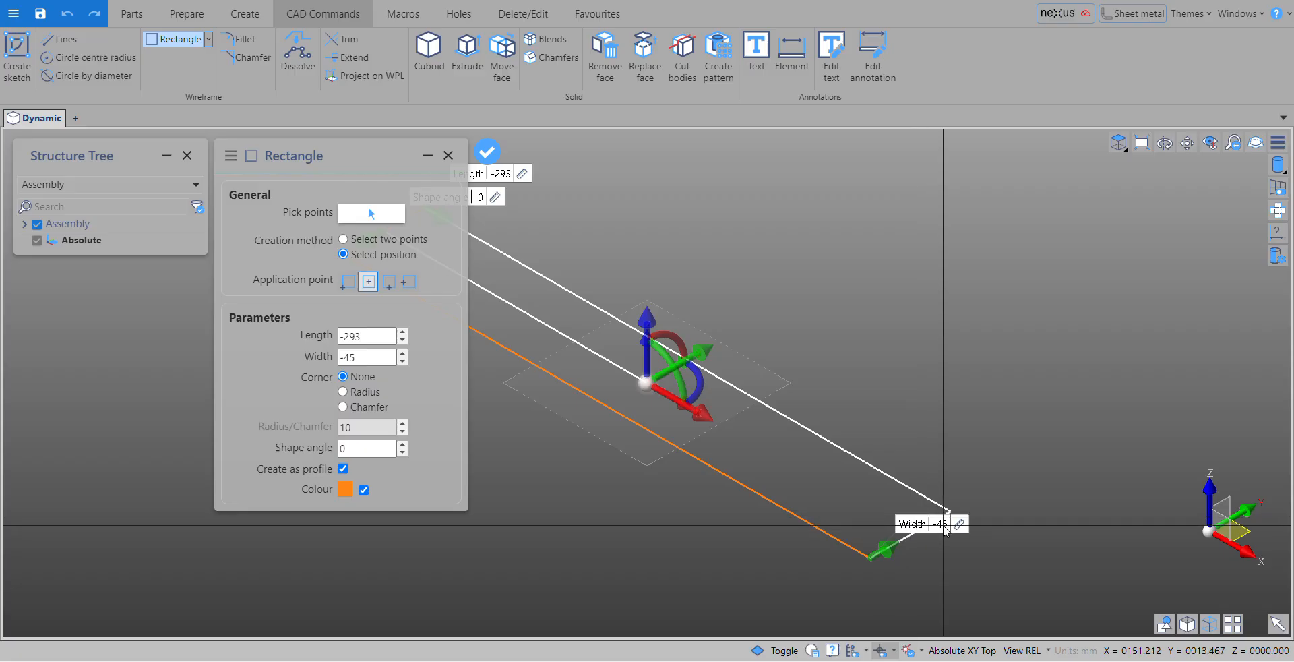
pyautogui.click(368, 335)
pyautogui.write('300')
pyautogui.press('Return')
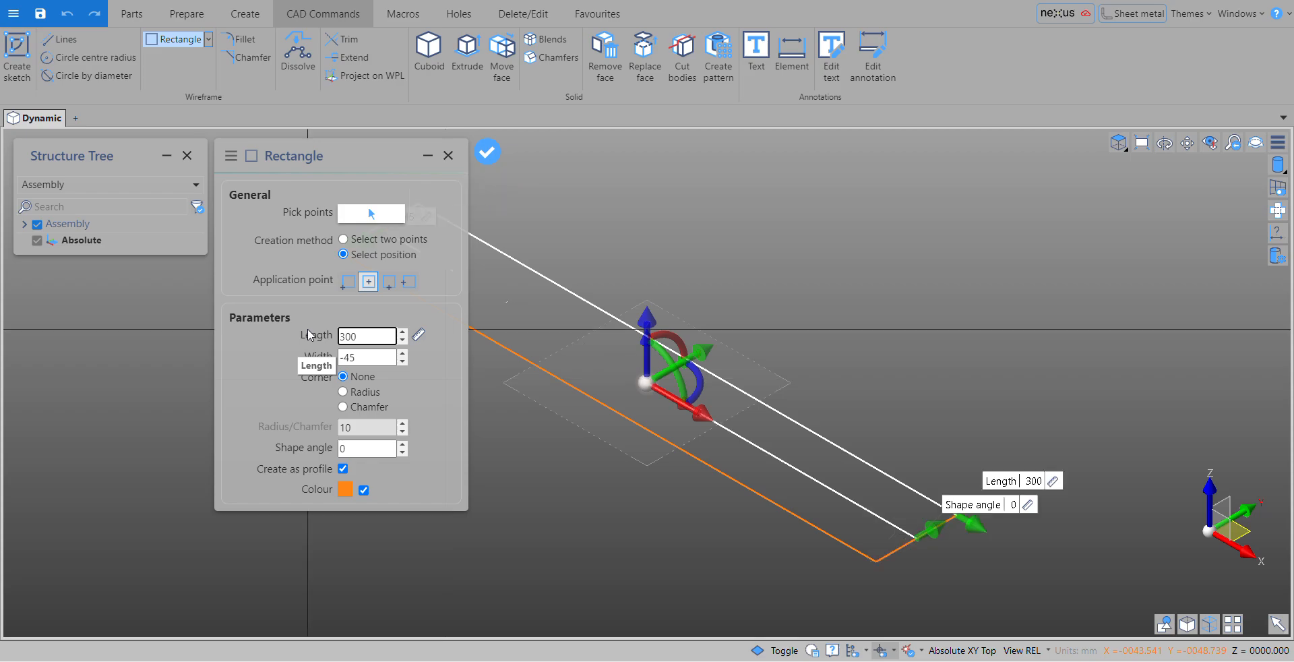
pyautogui.click(350, 239)
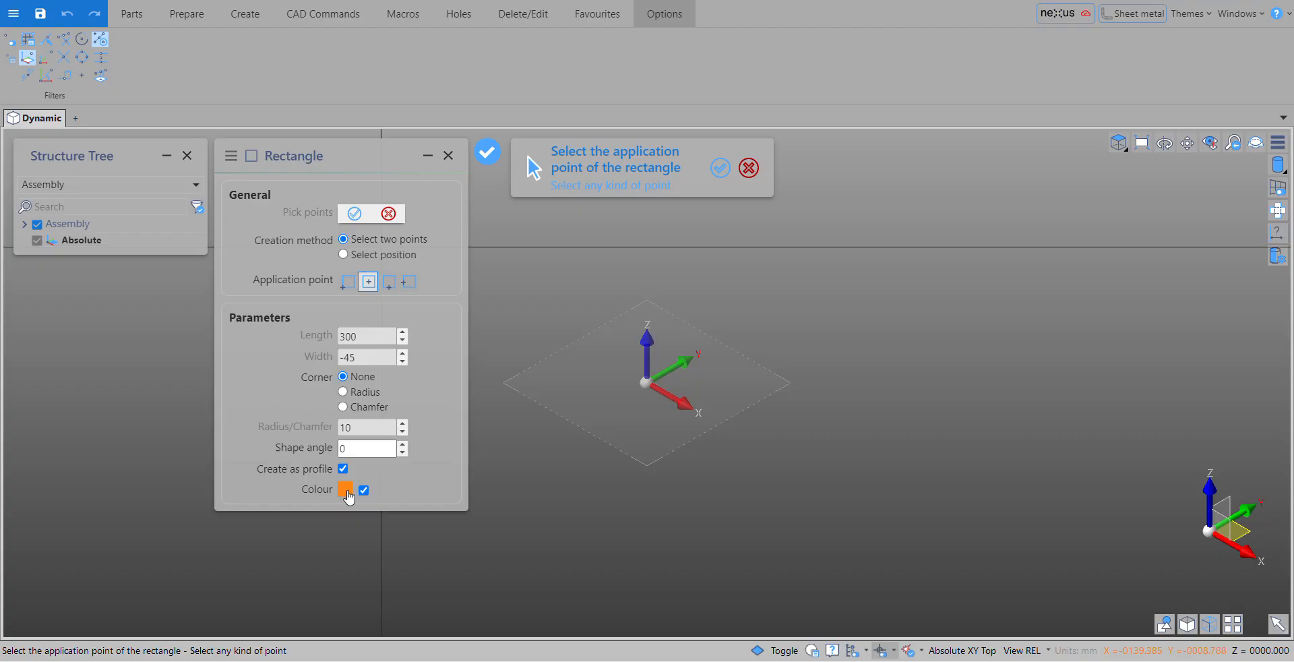
# Draw a 300 by 200 mm rectangle profile centred on the origin and finish the Rectangle command
pyautogui.click(645, 382)
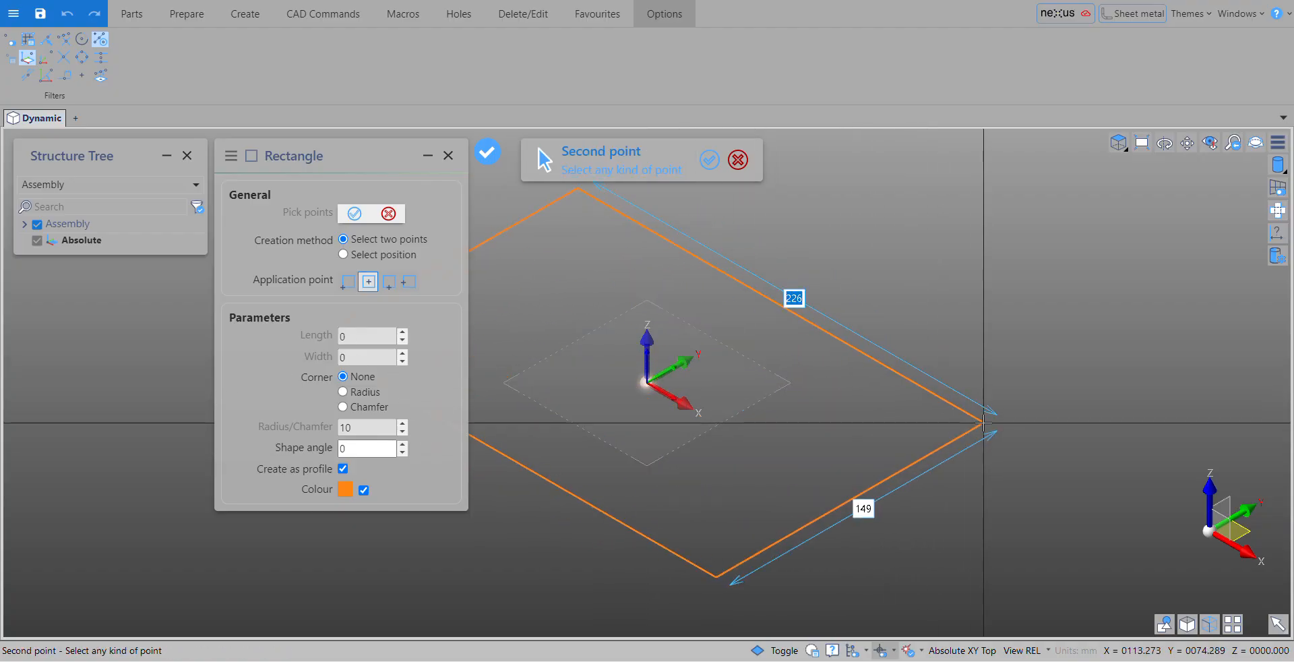
pyautogui.write('300')
pyautogui.press('Tab')
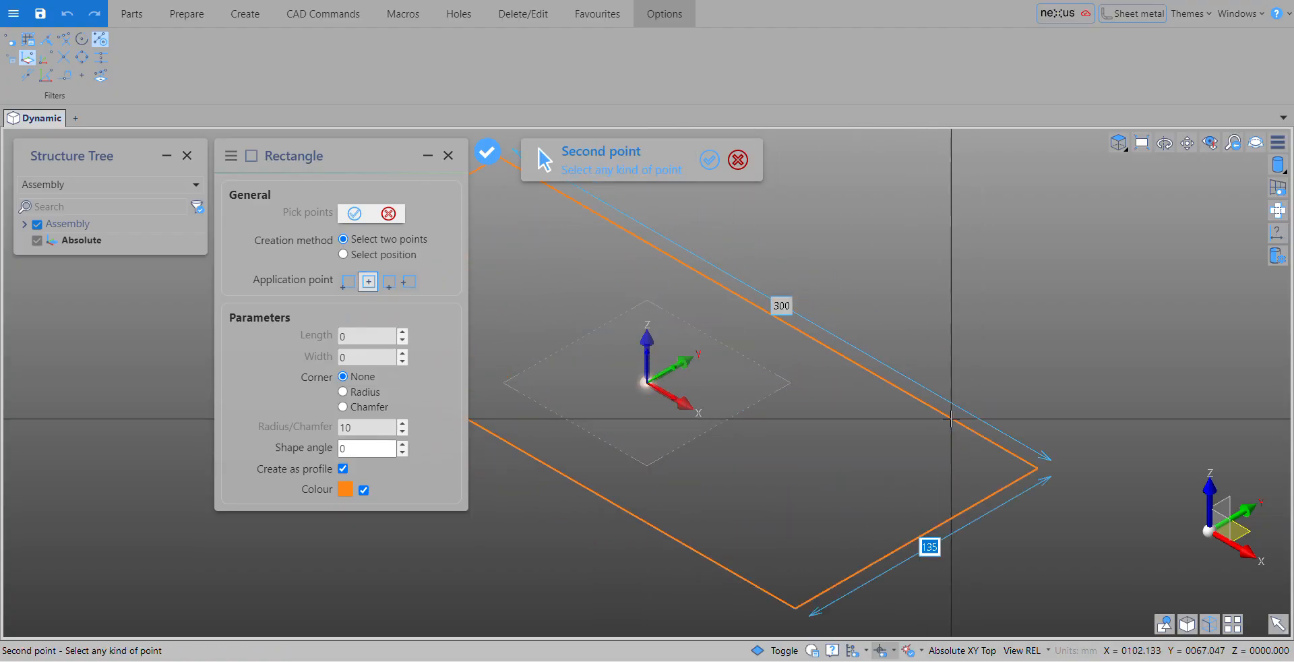
pyautogui.write('200')
pyautogui.press('Return')
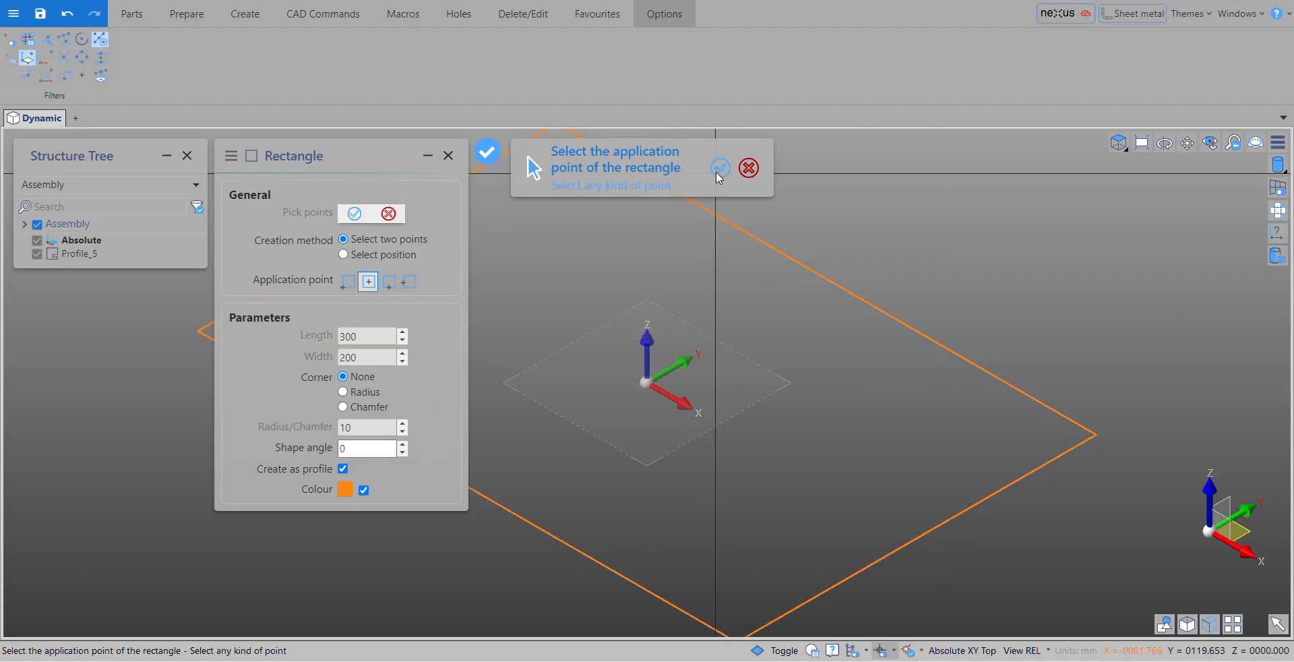
pyautogui.click(719, 168)
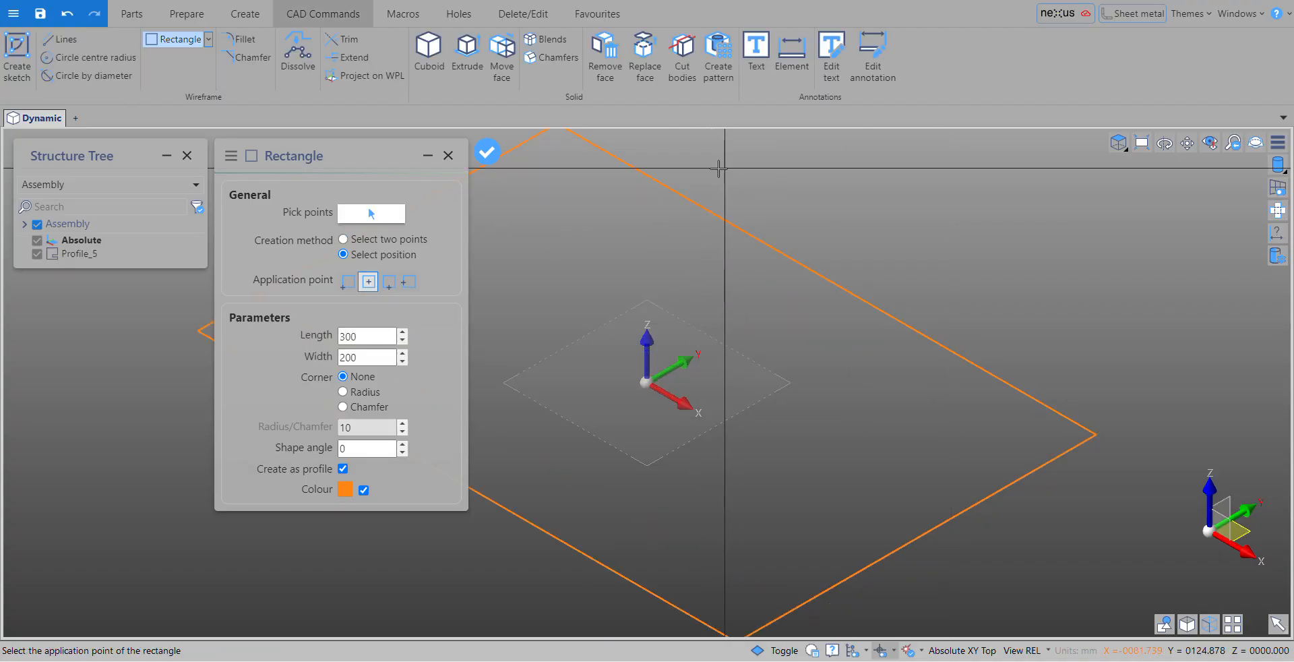
pyautogui.click(490, 153)
pyautogui.scroll(-5, 687, 231)
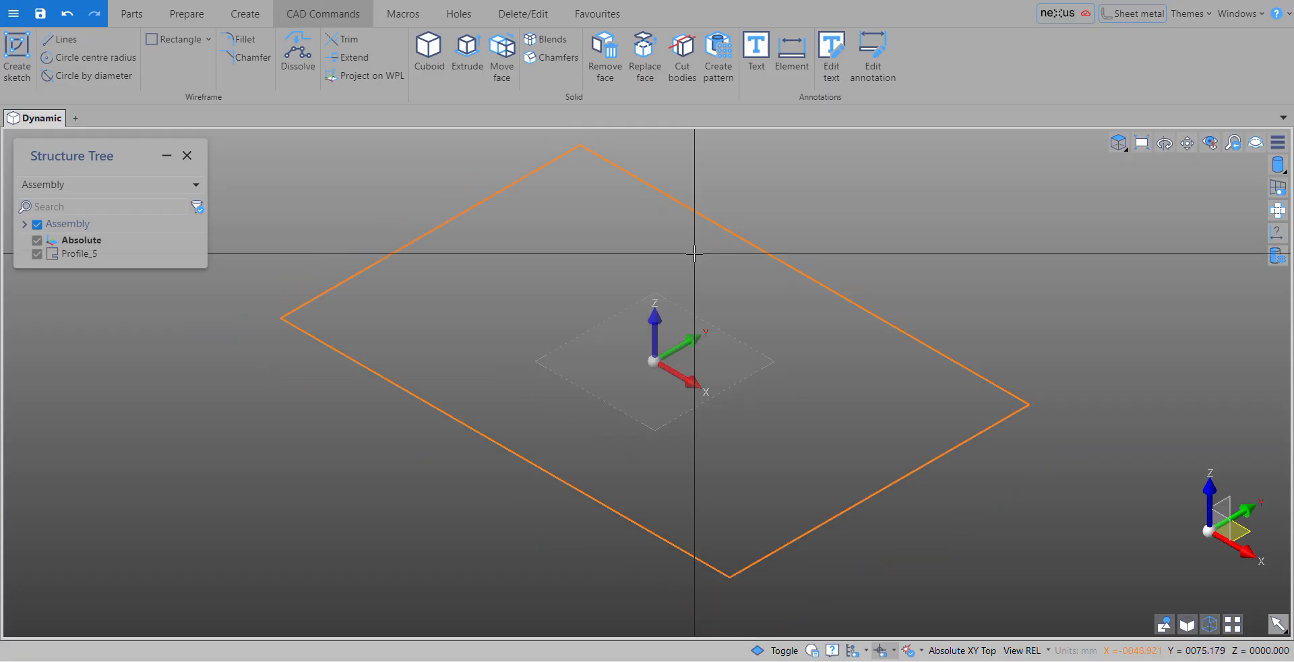
# Create a 2 mm thick sheet metal part from the rectangle profile, using the K-factor unfolding method with value 0.447
pyautogui.click(250, 18)
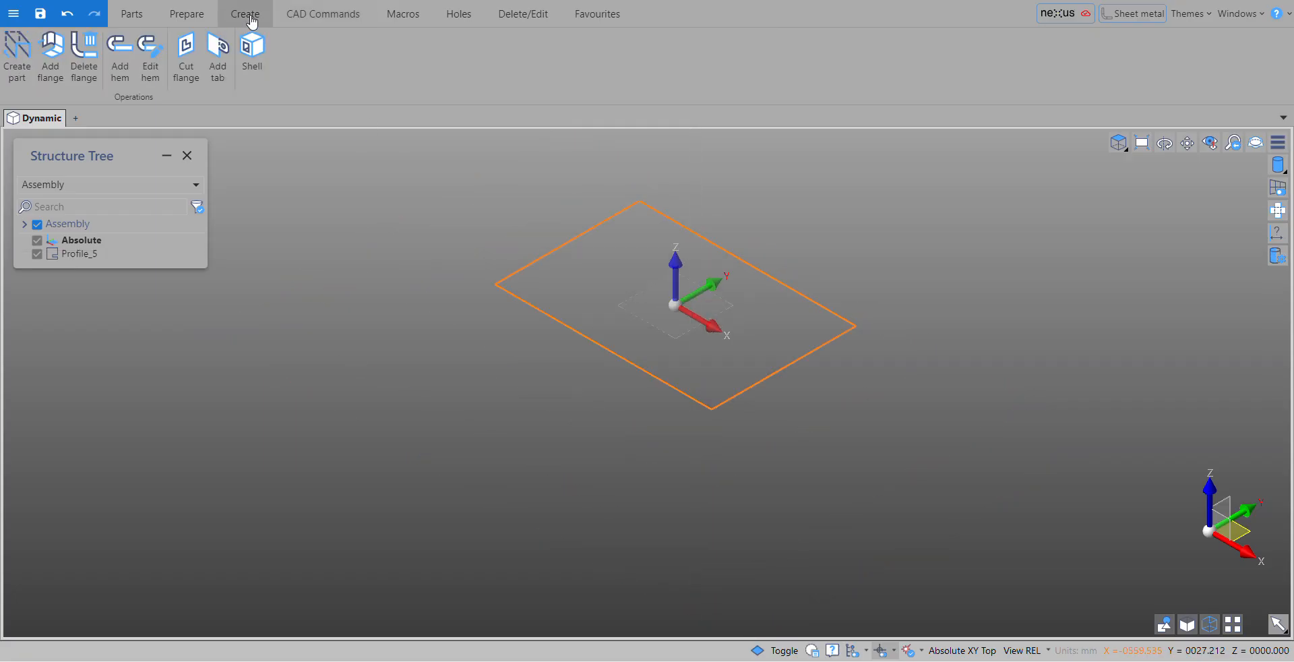
pyautogui.click(17, 76)
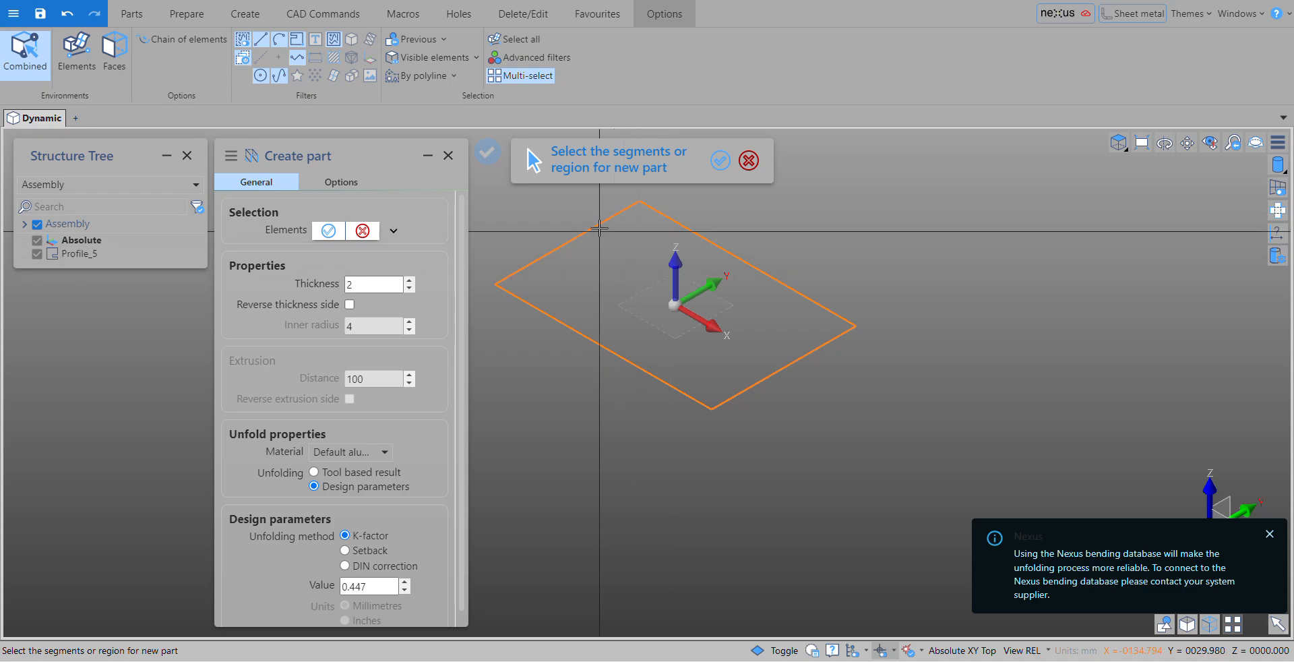
pyautogui.click(621, 205)
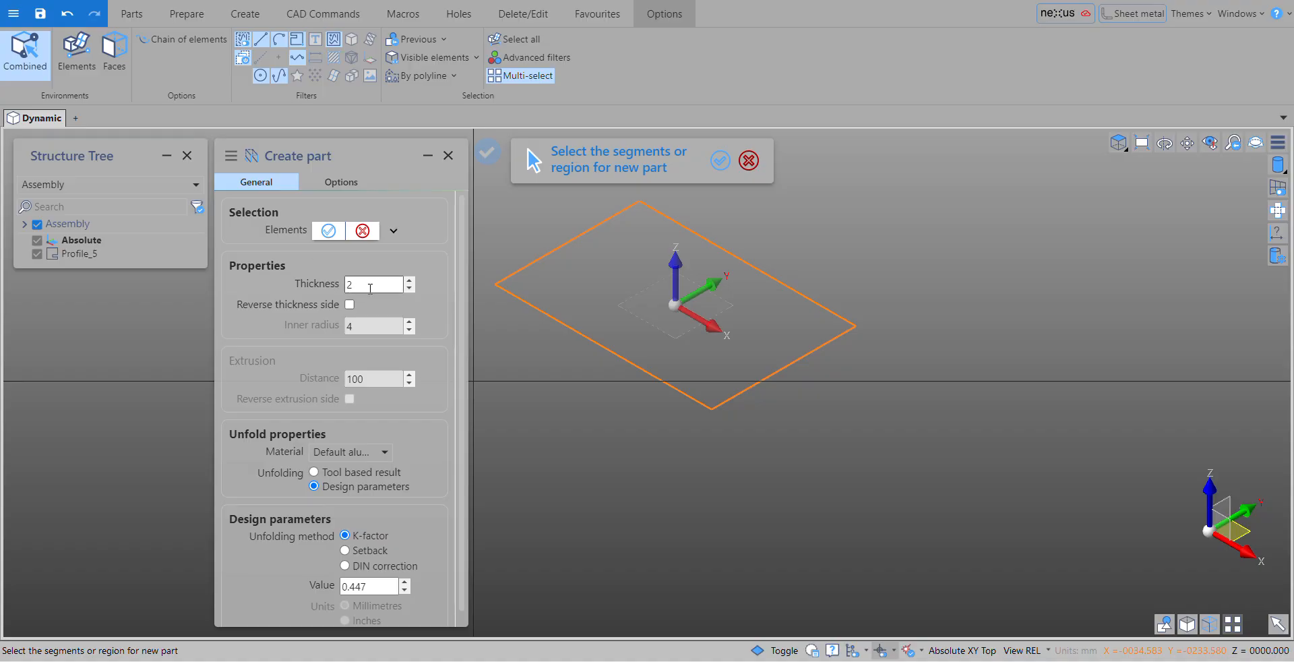
pyautogui.click(345, 183)
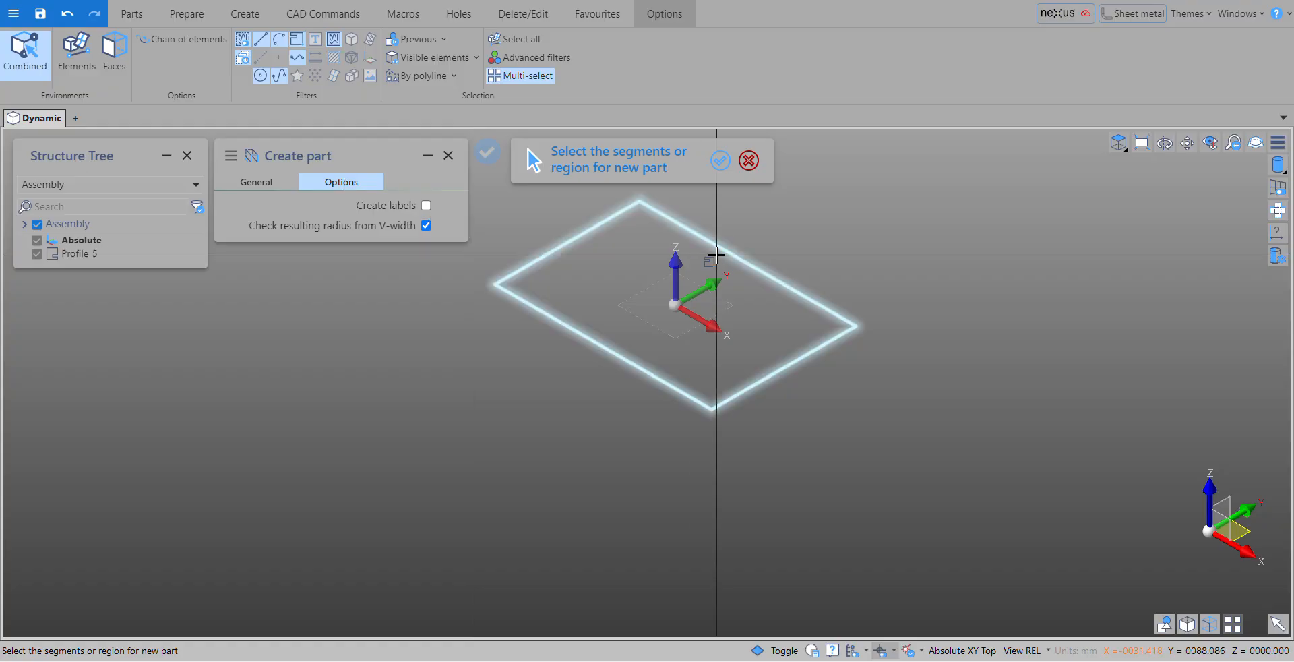
pyautogui.click(249, 189)
pyautogui.moveTo(483, 478); pyautogui.dragTo(1020, 151)
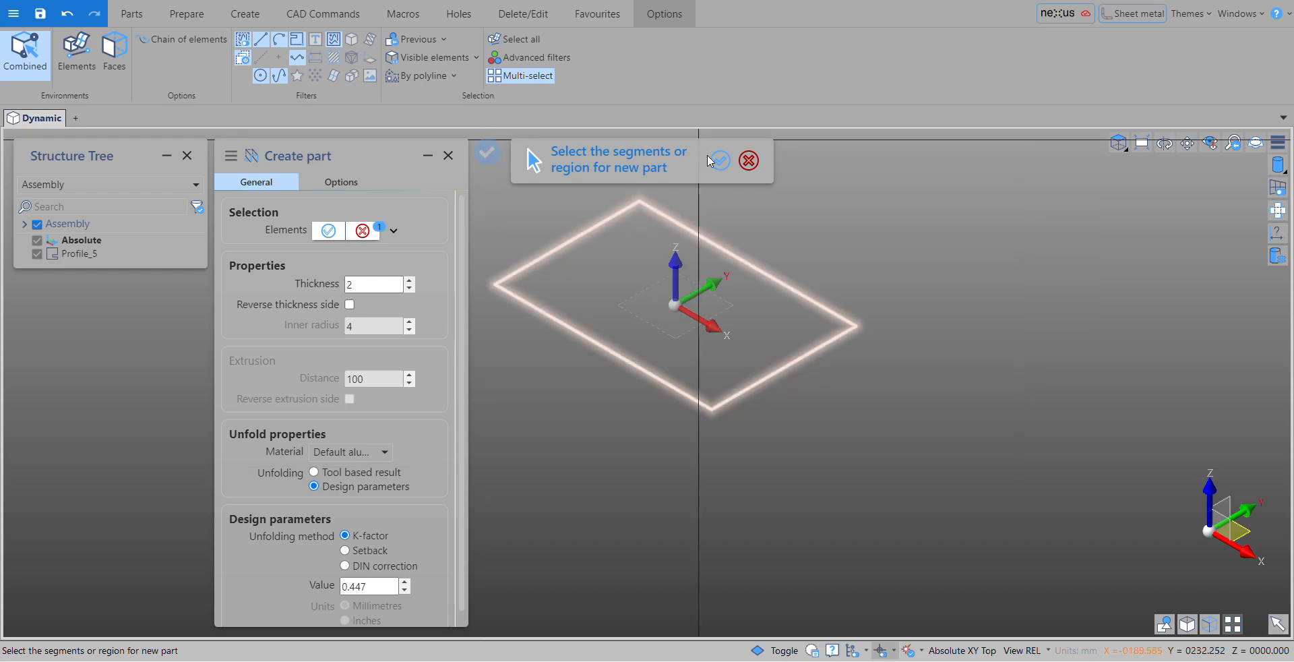
pyautogui.click(719, 160)
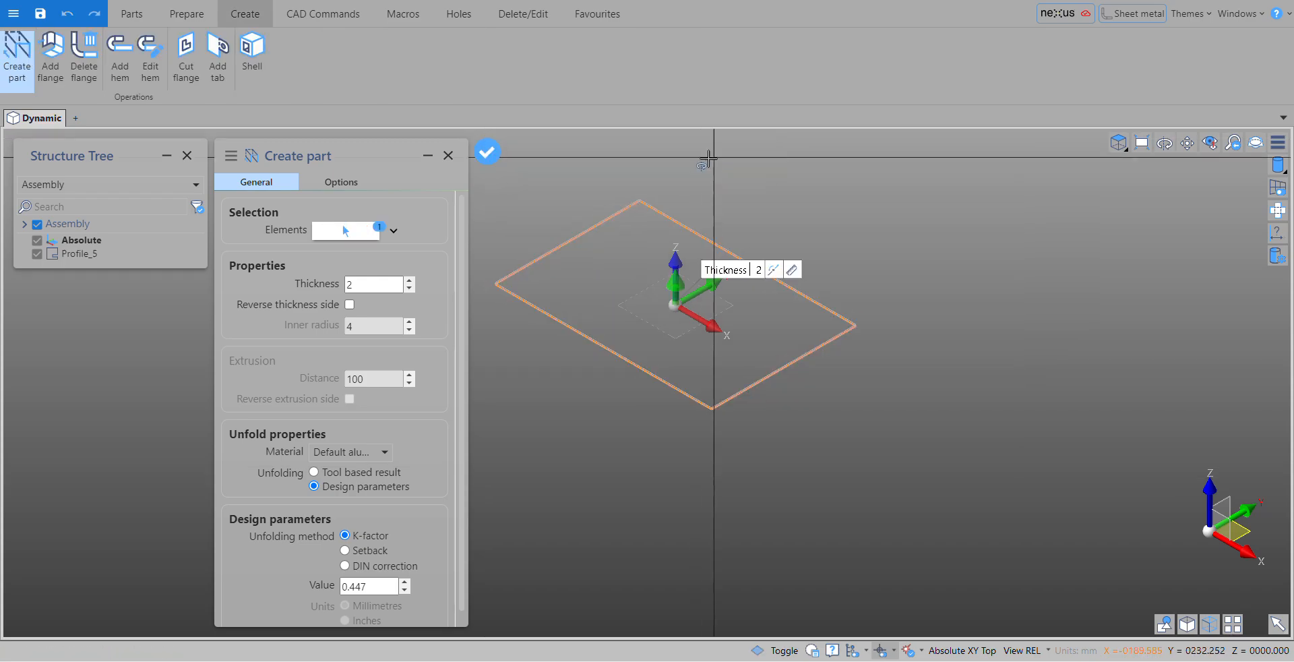
pyautogui.click(487, 153)
pyautogui.click(720, 161)
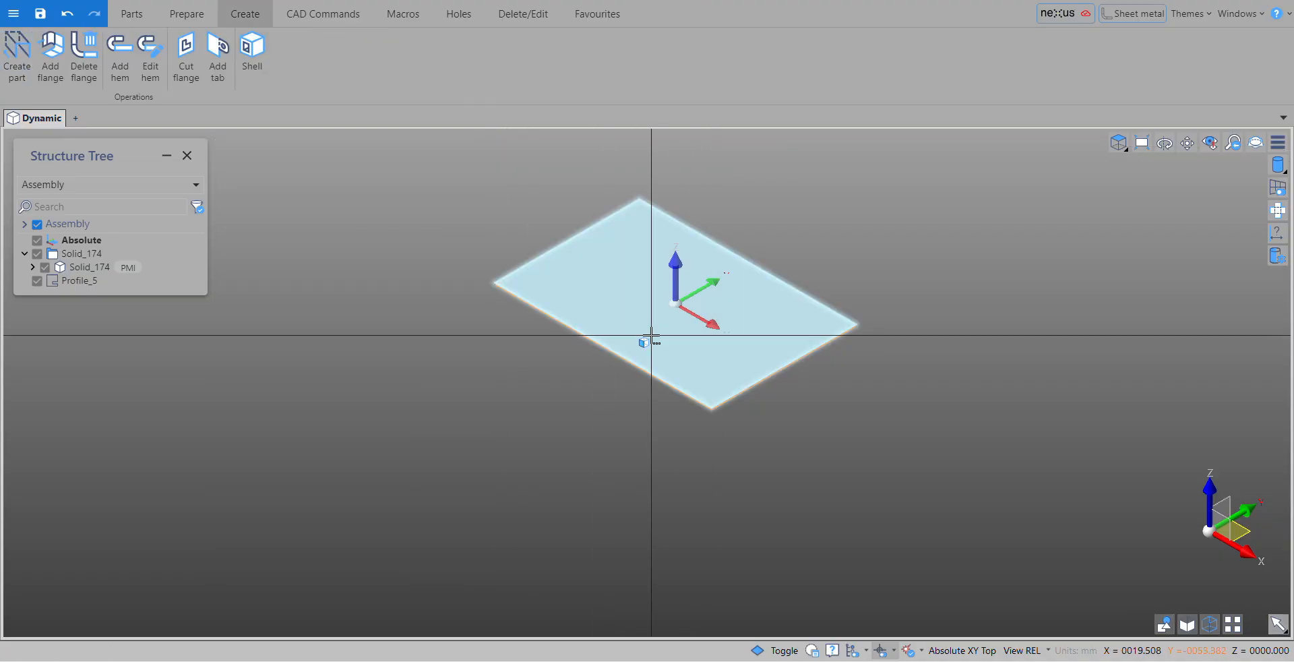
pyautogui.moveTo(651, 335); pyautogui.dragTo(962, 298, button='middle')
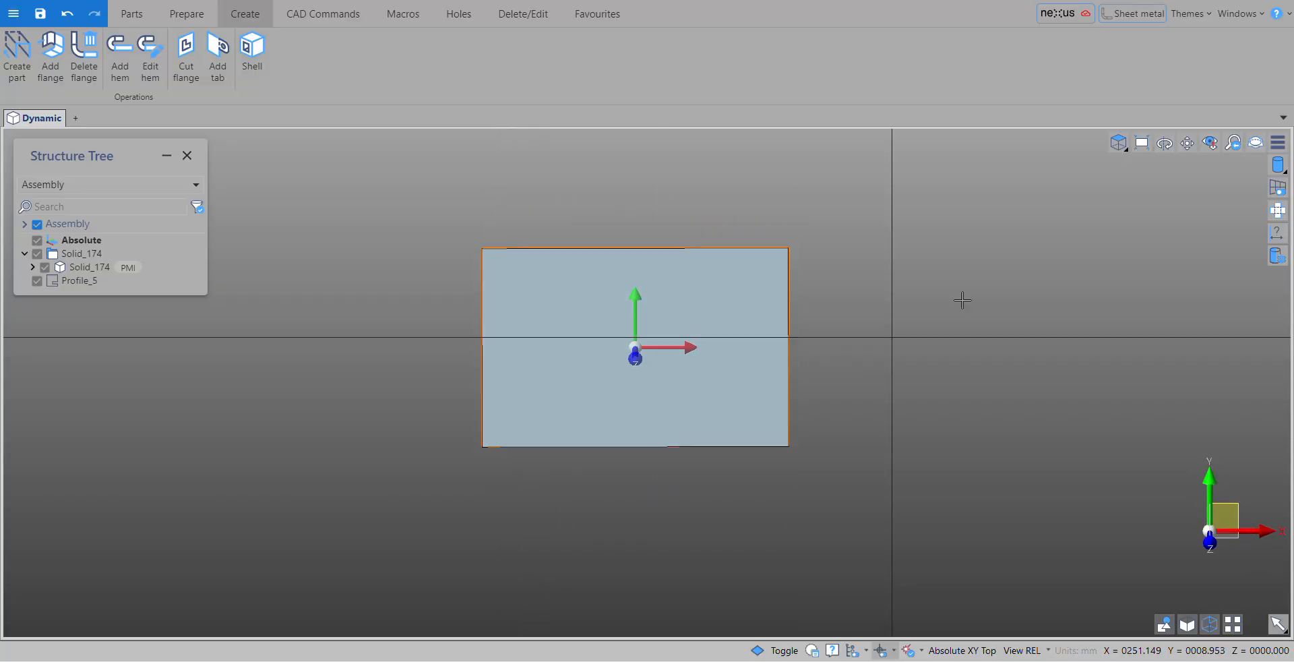
pyautogui.click(1278, 143)
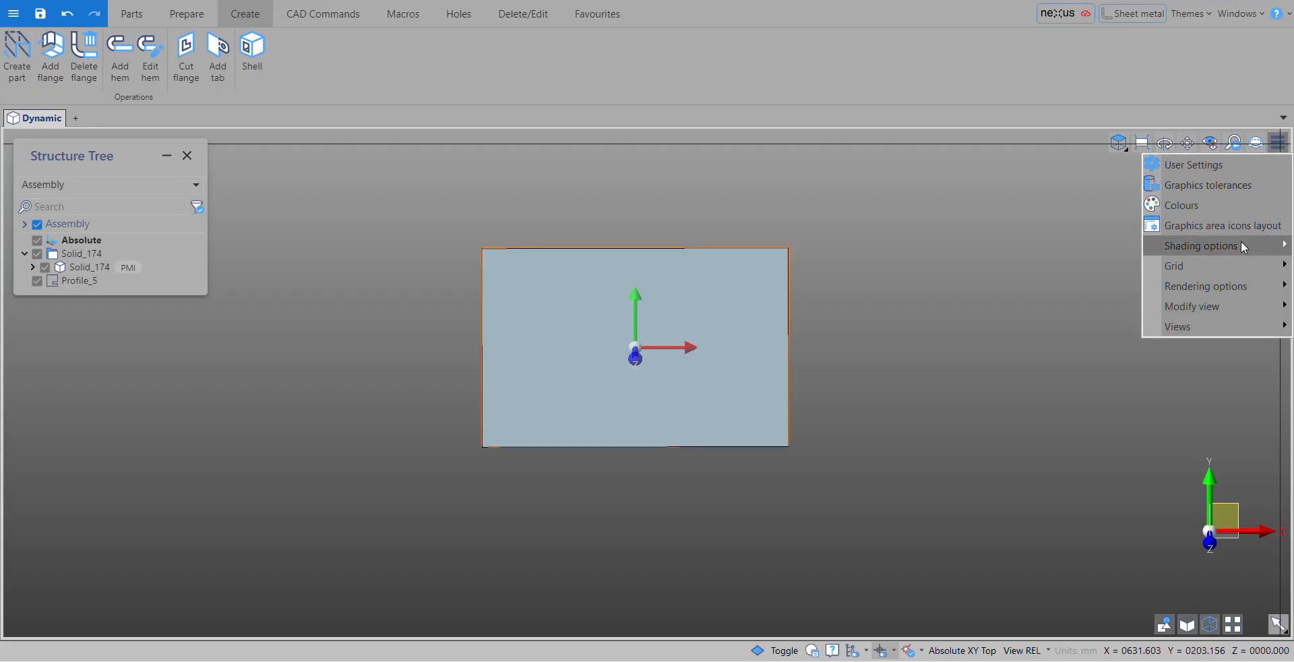
pyautogui.click(1200, 225)
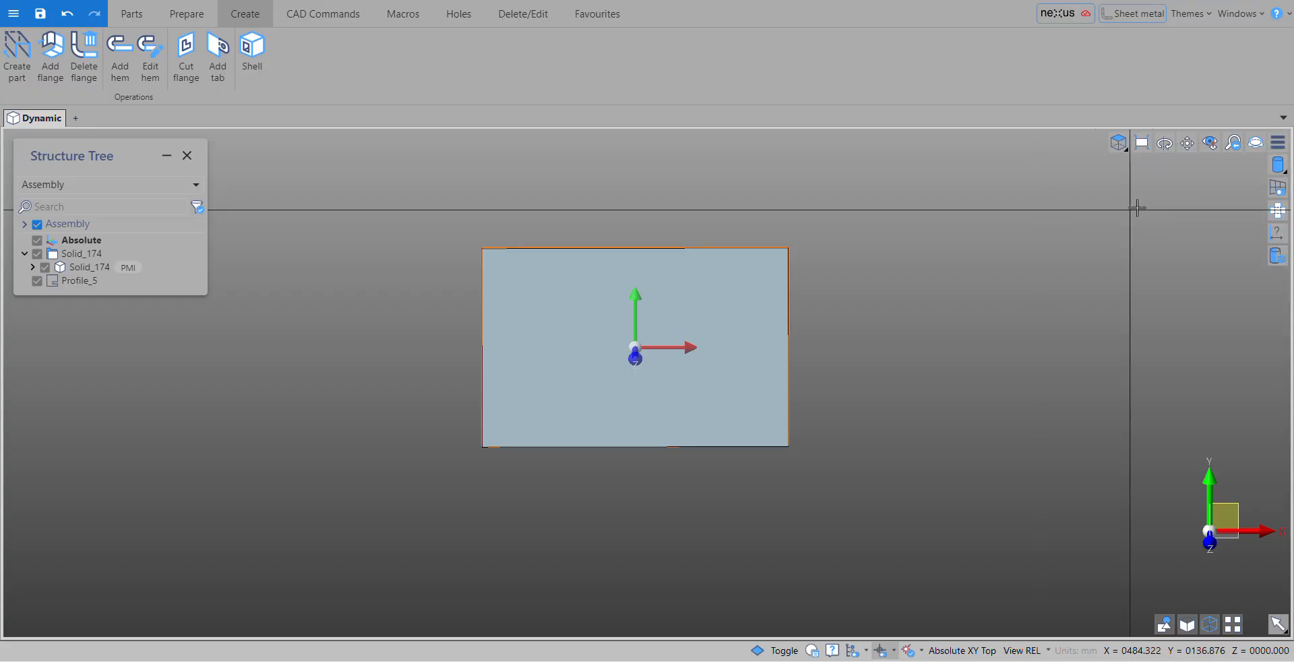
pyautogui.click(1142, 142)
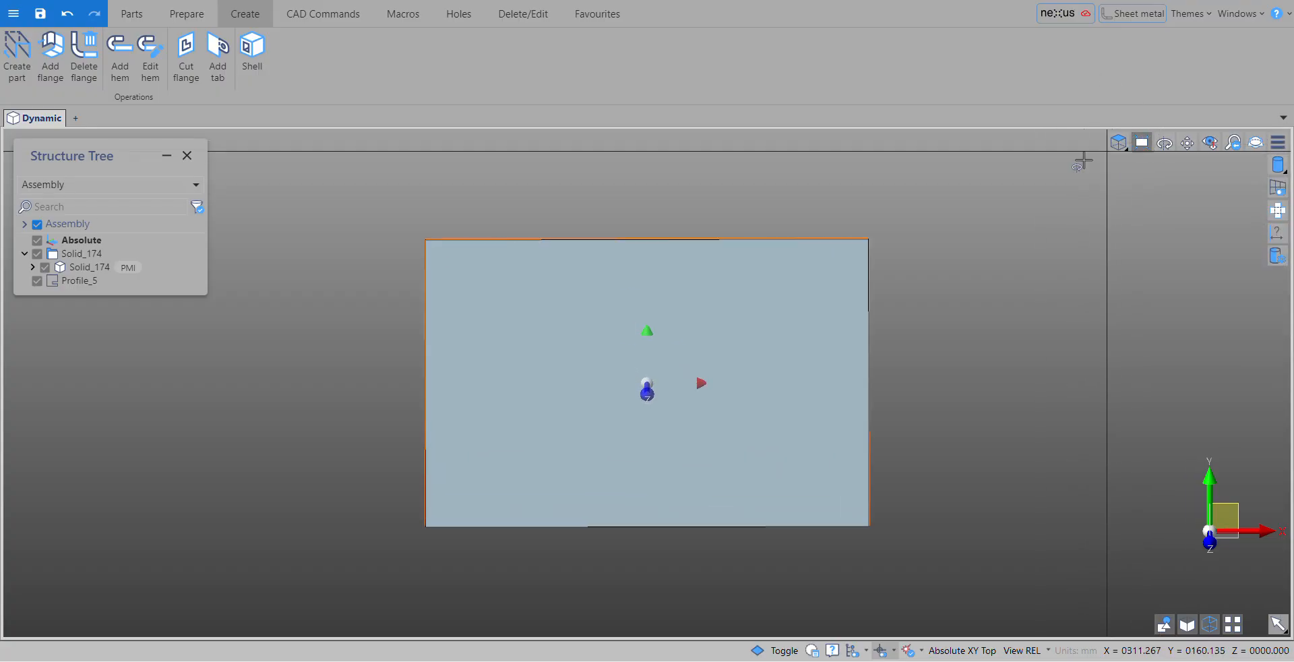
pyautogui.moveTo(909, 343)
pyautogui.mouseDown(button='middle')
pyautogui.moveTo(904, 378)
pyautogui.moveTo(933, 326)
pyautogui.moveTo(918, 341)
pyautogui.mouseUp(button='middle')
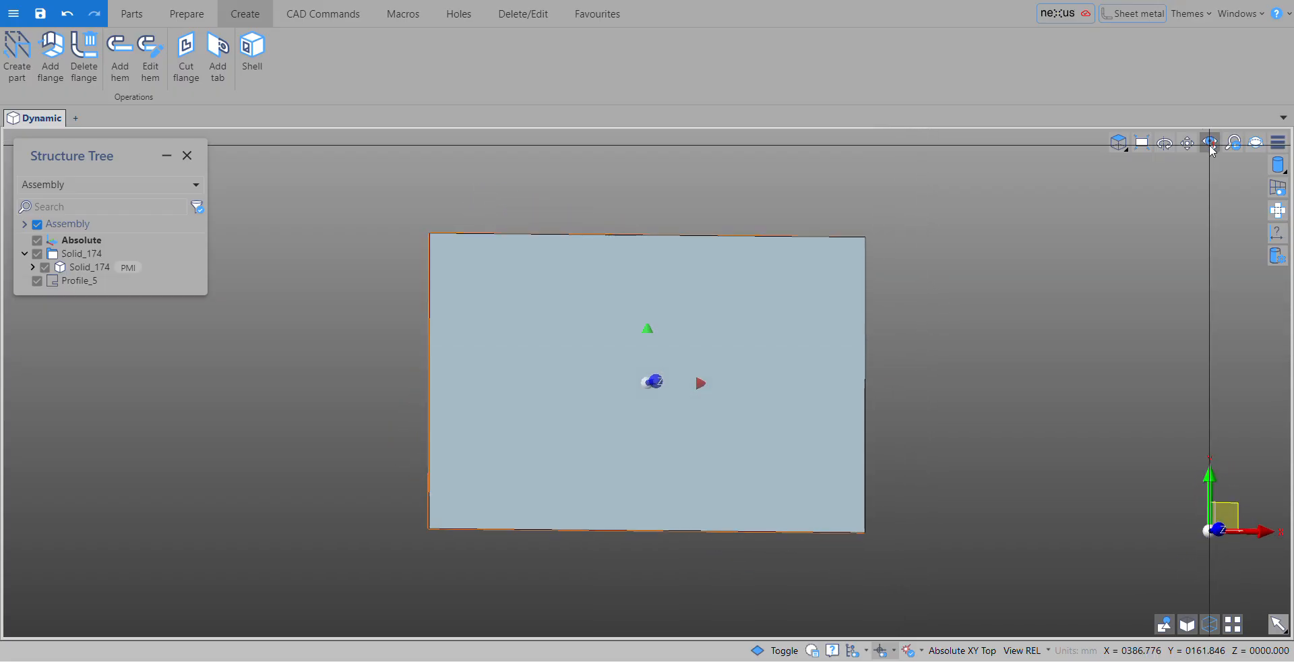
pyautogui.moveTo(803, 456); pyautogui.dragTo(1074, 287, button='middle')
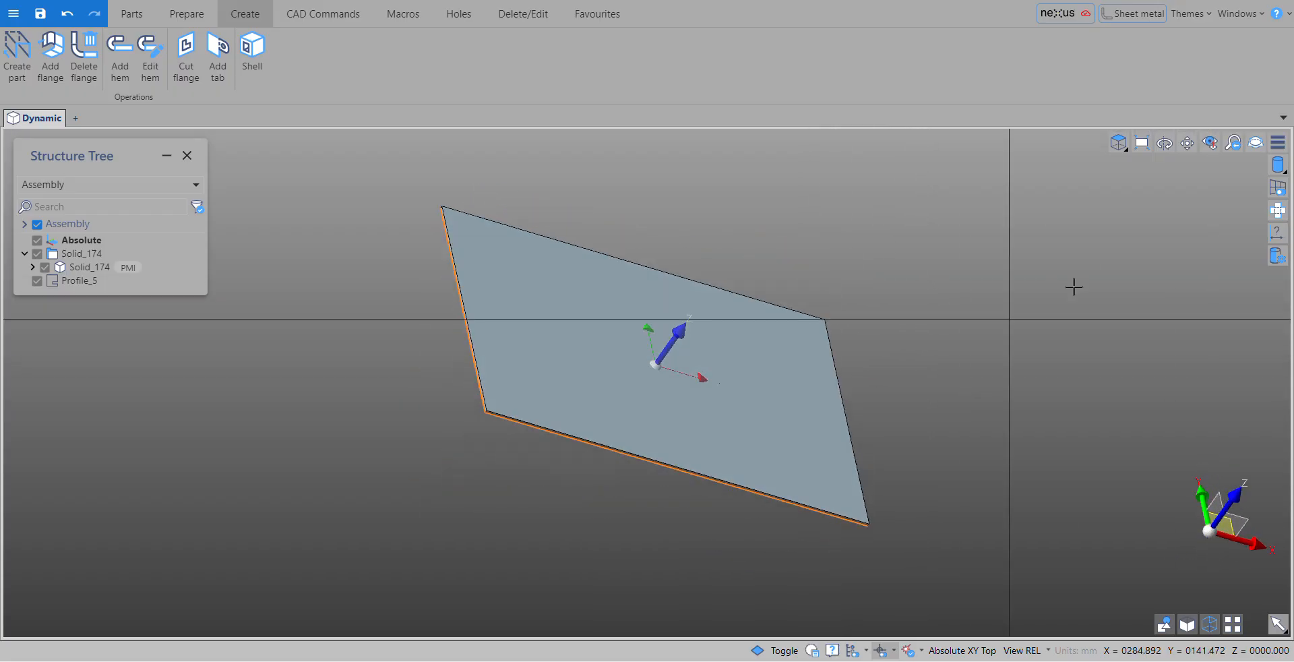
# Orient the view normal to the plate's large face and fit the whole part in the view
pyautogui.click(1209, 143)
pyautogui.click(591, 341)
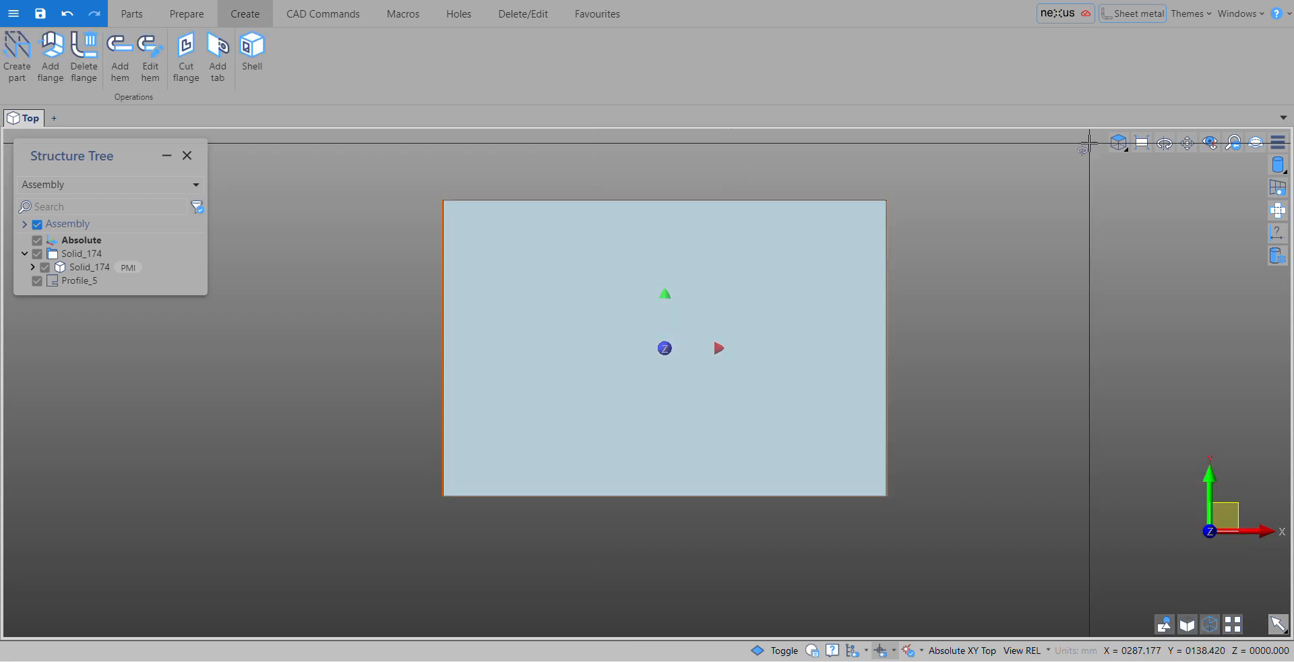
pyautogui.click(1141, 142)
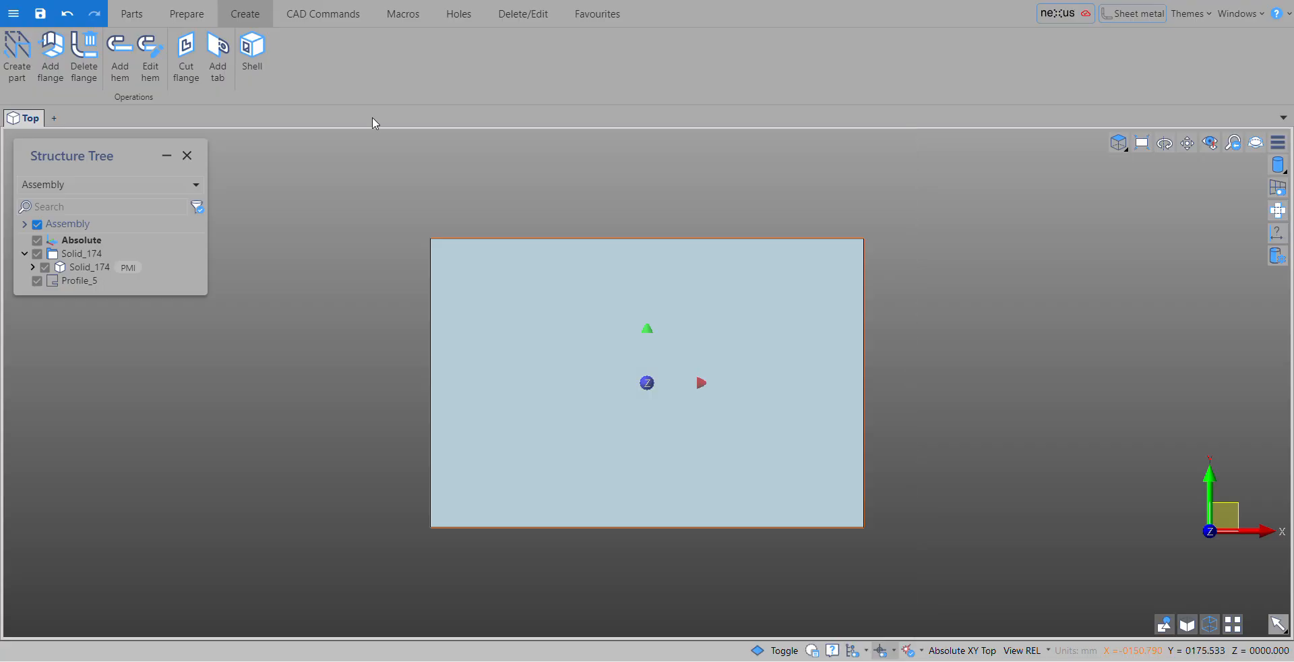
# Start a solid chamfer in Distance mode with a first distance of 20 mm
pyautogui.click(296, 20)
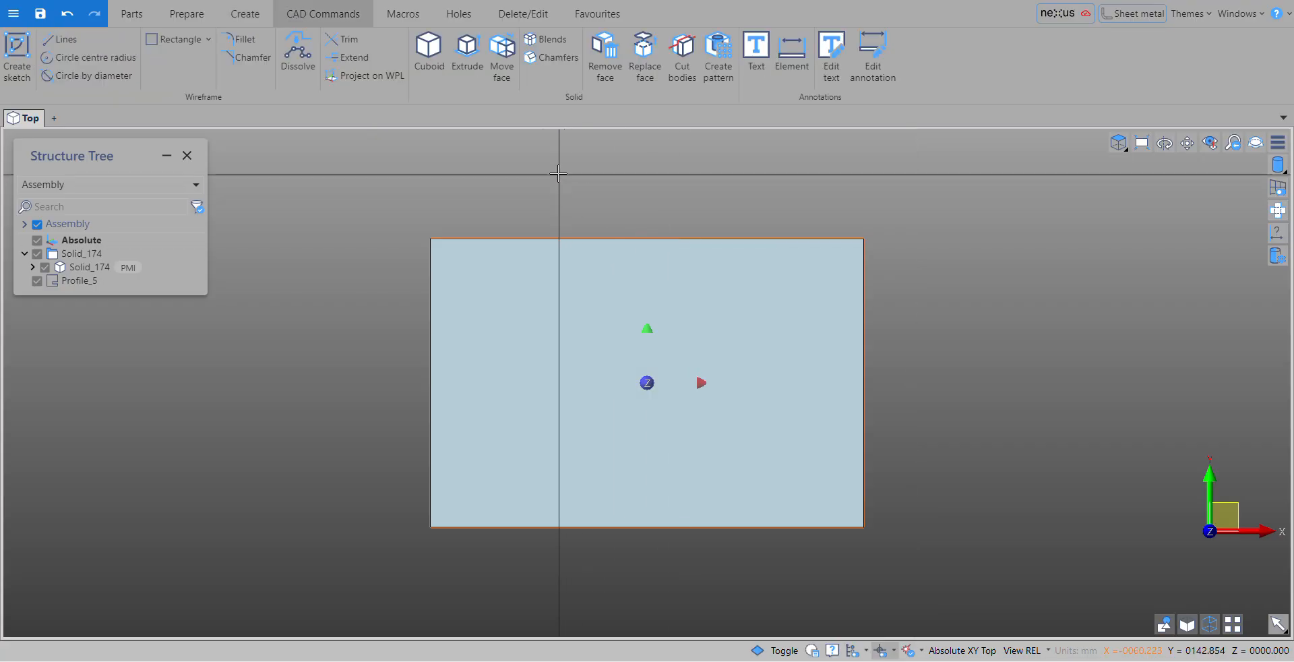
pyautogui.click(542, 66)
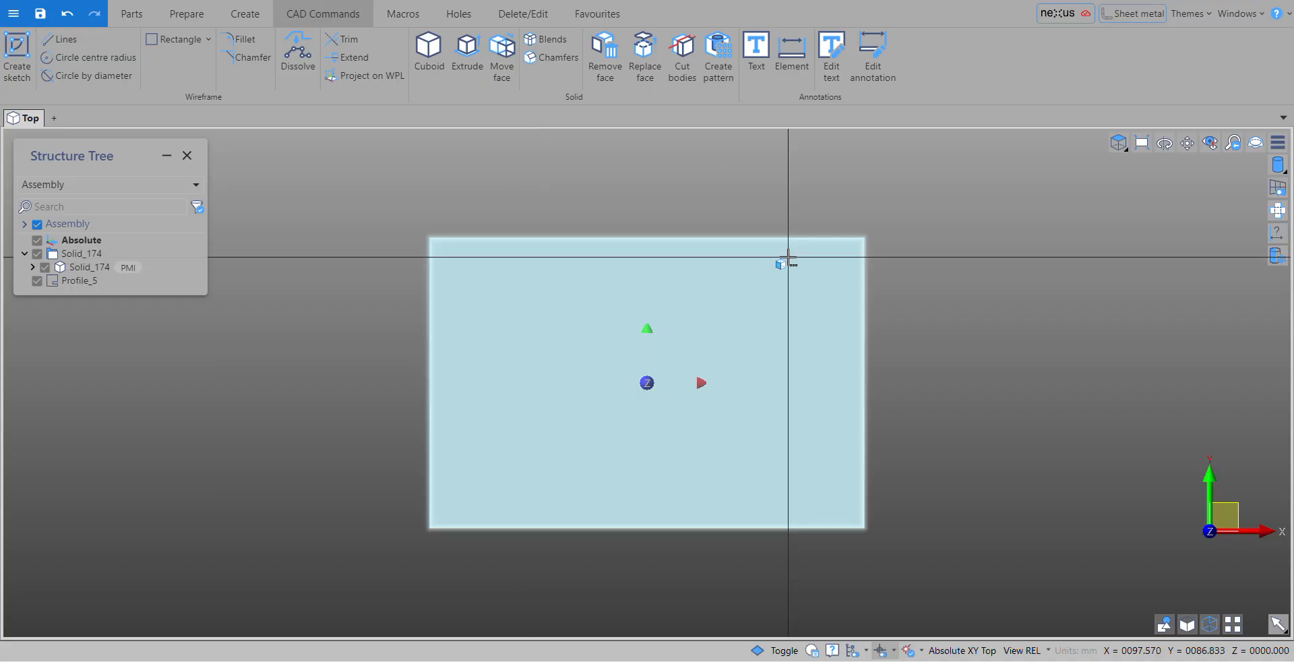
pyautogui.click(550, 59)
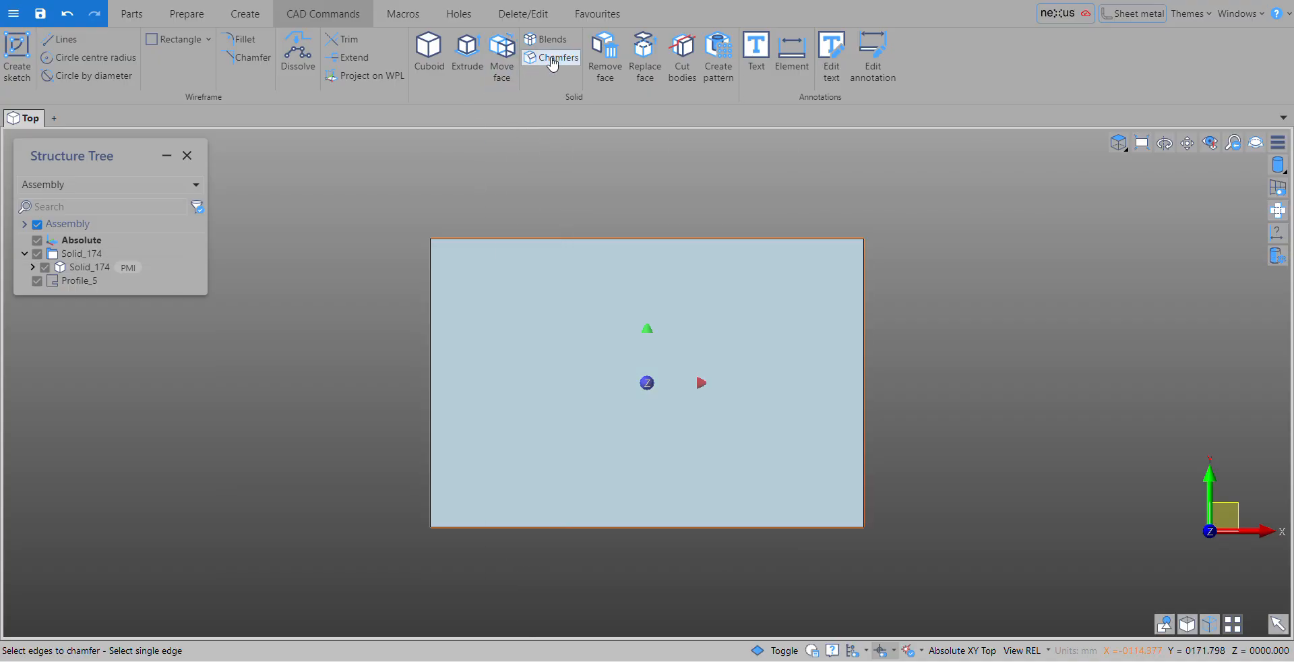
pyautogui.write('2')
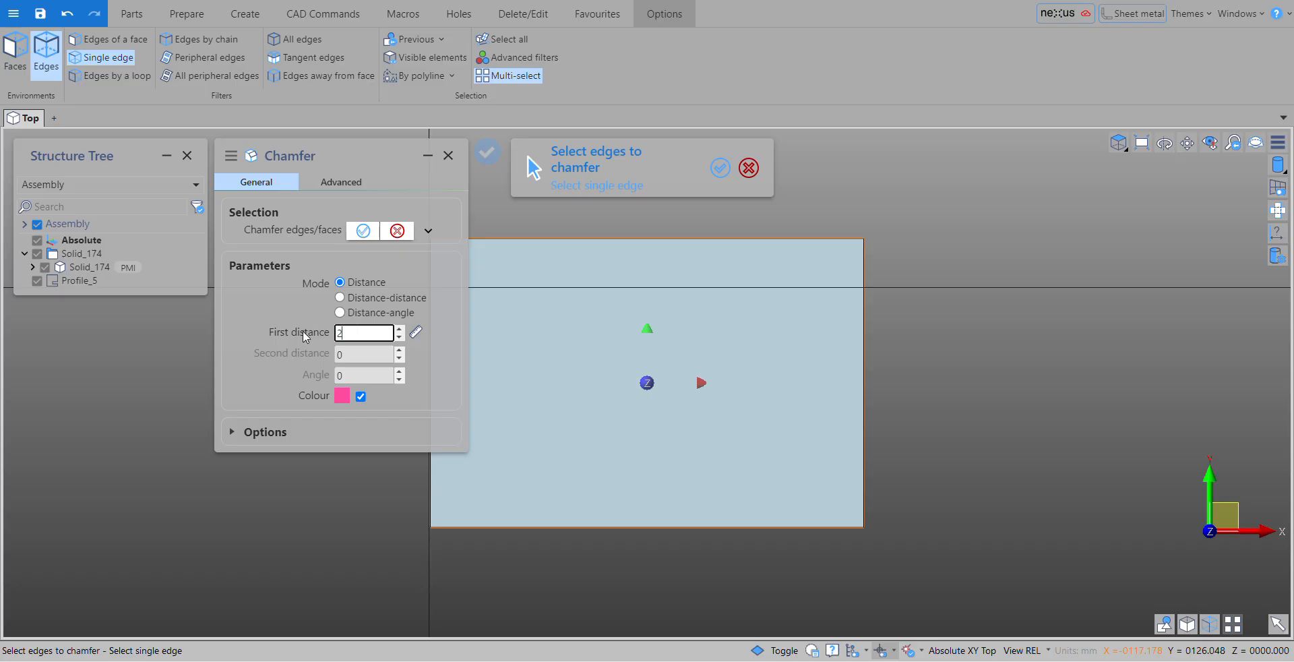
pyautogui.write('0')
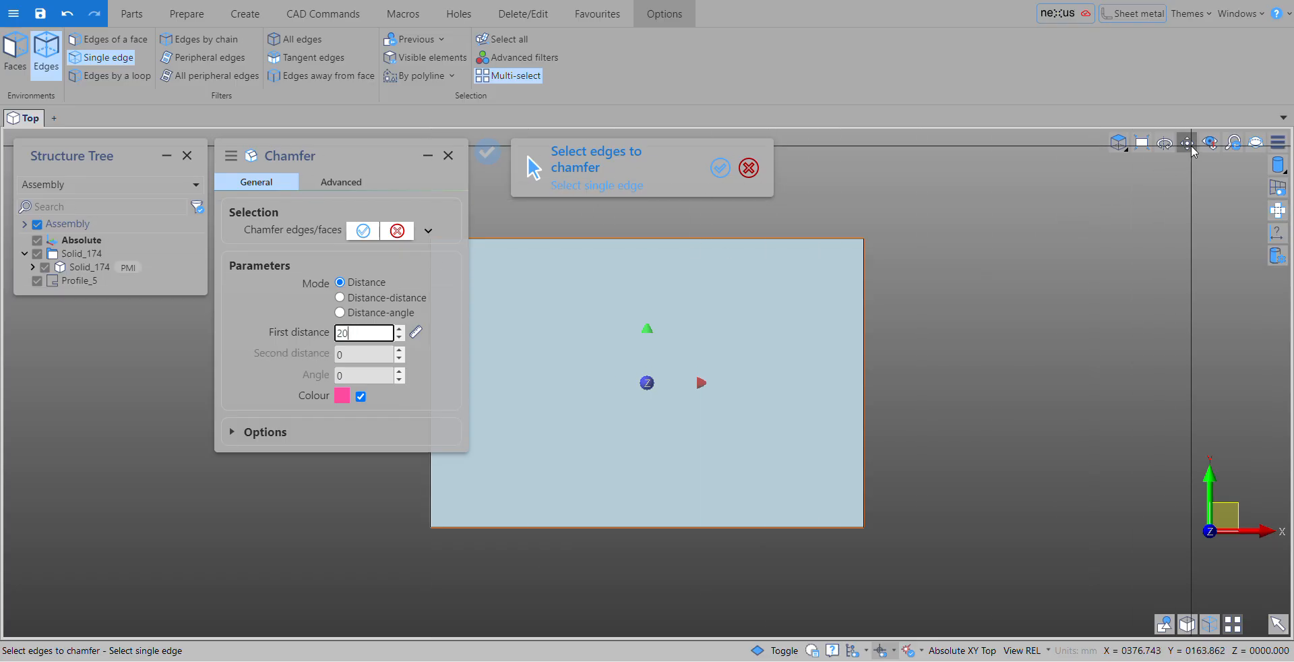
# Select the vertical edges at all four corners of the plate as the edges to chamfer
pyautogui.moveTo(824, 268); pyautogui.dragTo(823, 269, button='middle')
pyautogui.moveTo(757, 300); pyautogui.dragTo(904, 298, button='middle')
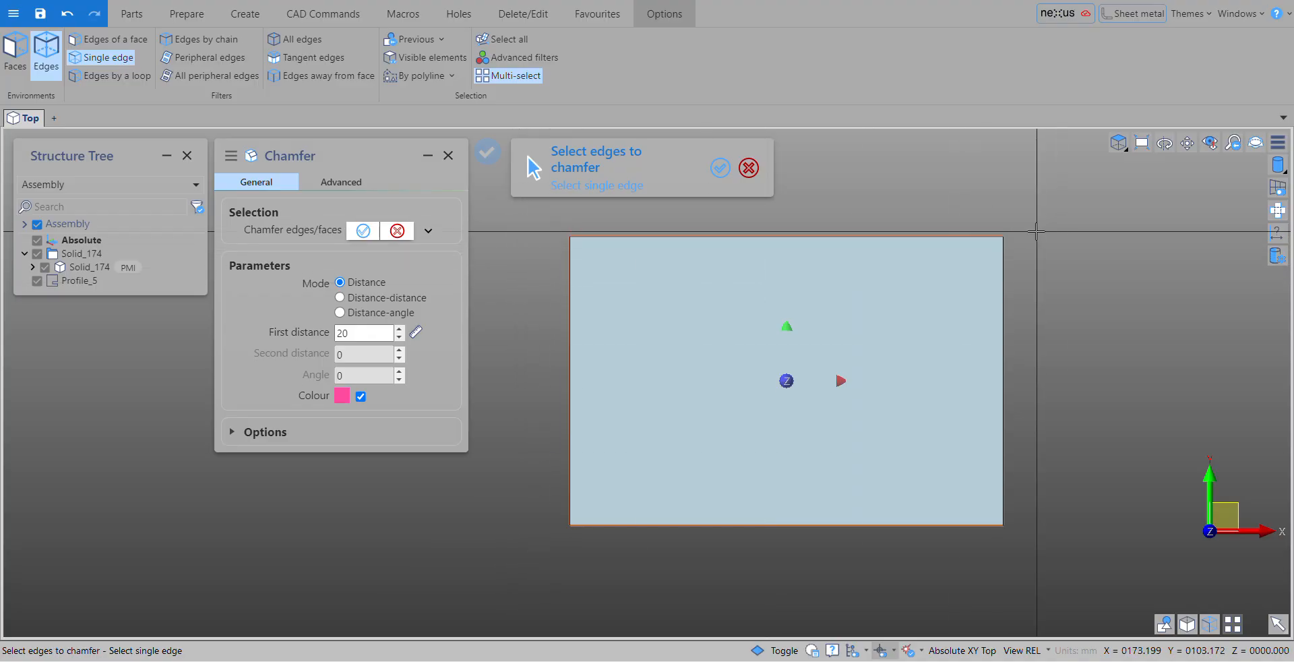
pyautogui.moveTo(1036, 231)
pyautogui.mouseDown(button='middle')
pyautogui.moveTo(984, 289)
pyautogui.moveTo(1022, 245)
pyautogui.mouseUp(button='middle')
pyautogui.click(1211, 144)
pyautogui.click(731, 266)
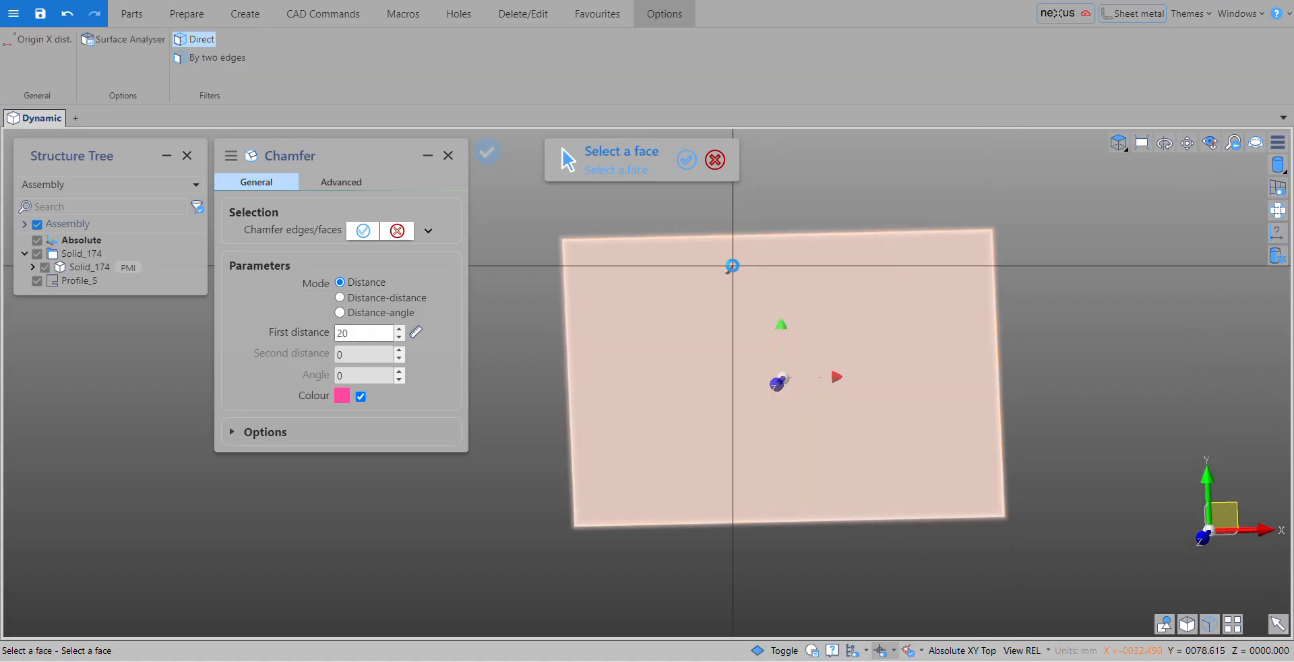
pyautogui.moveTo(501, 567); pyautogui.dragTo(615, 497)
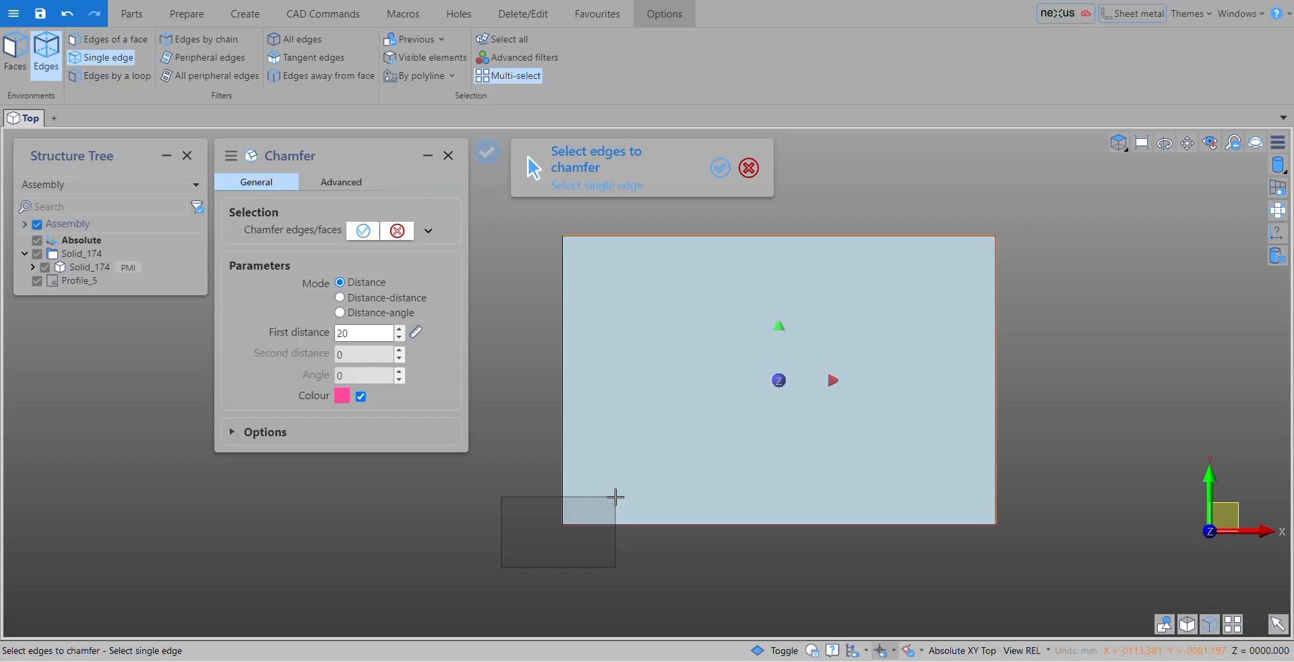
pyautogui.moveTo(615, 496); pyautogui.dragTo(615, 496)
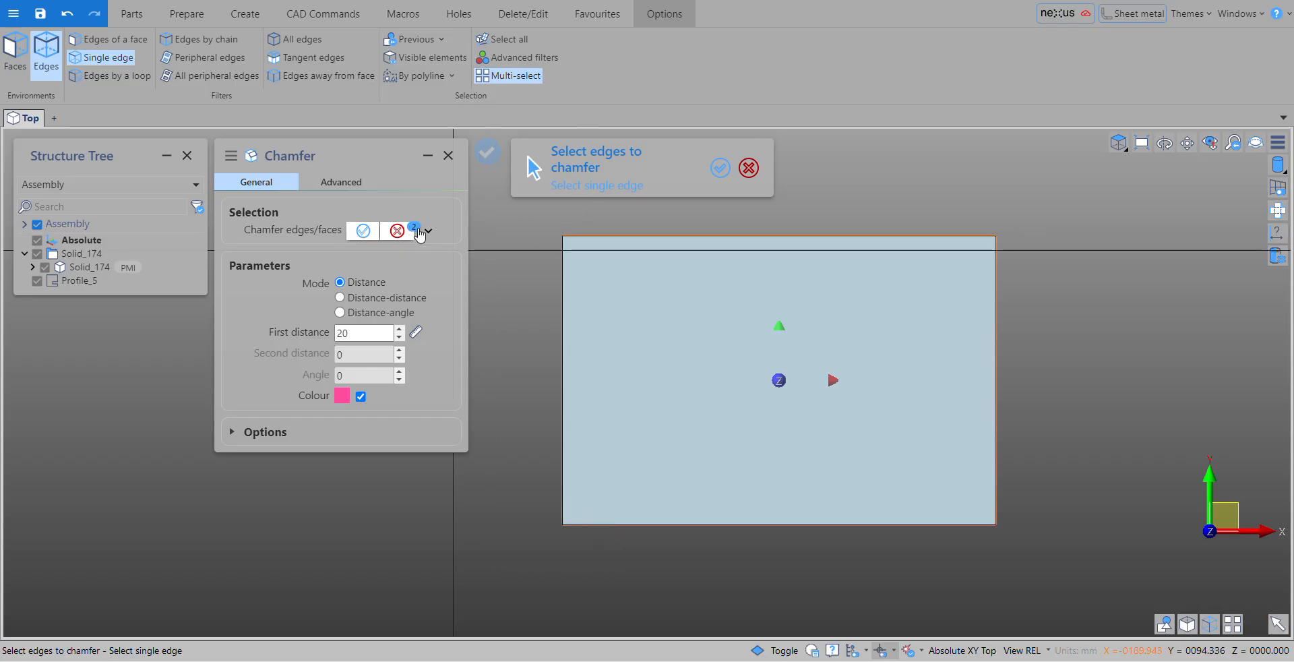
pyautogui.moveTo(947, 267); pyautogui.dragTo(1045, 214)
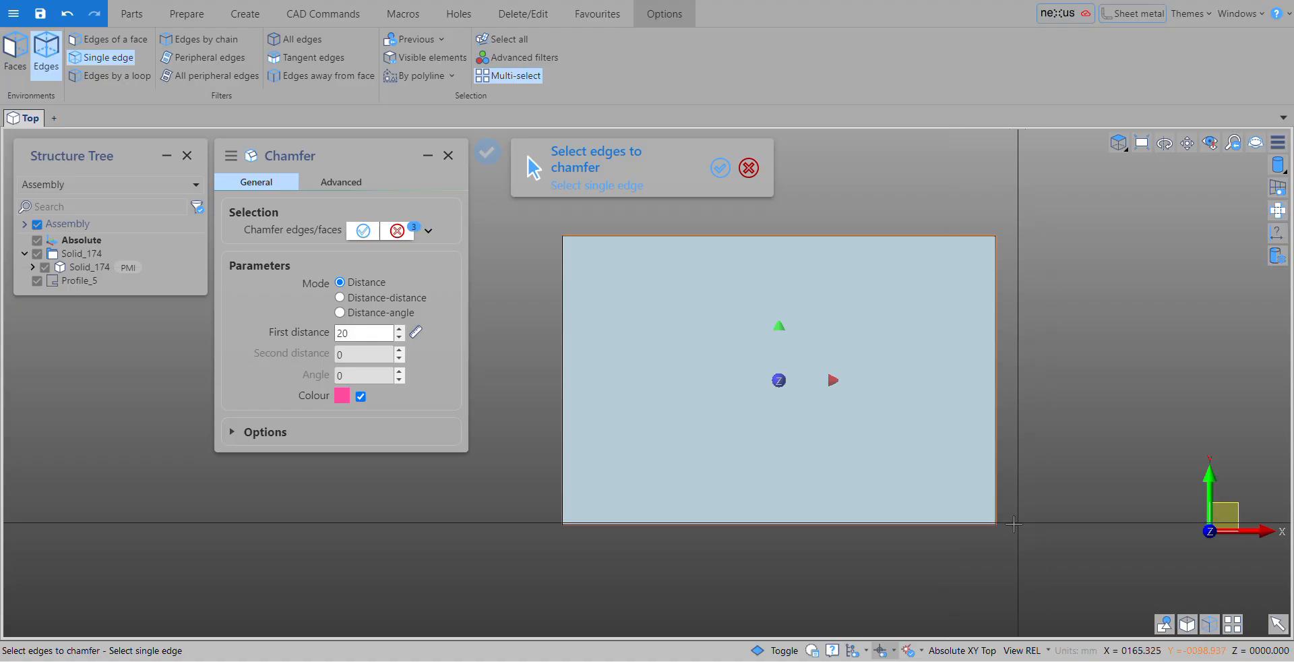
pyautogui.moveTo(968, 545); pyautogui.dragTo(1039, 506)
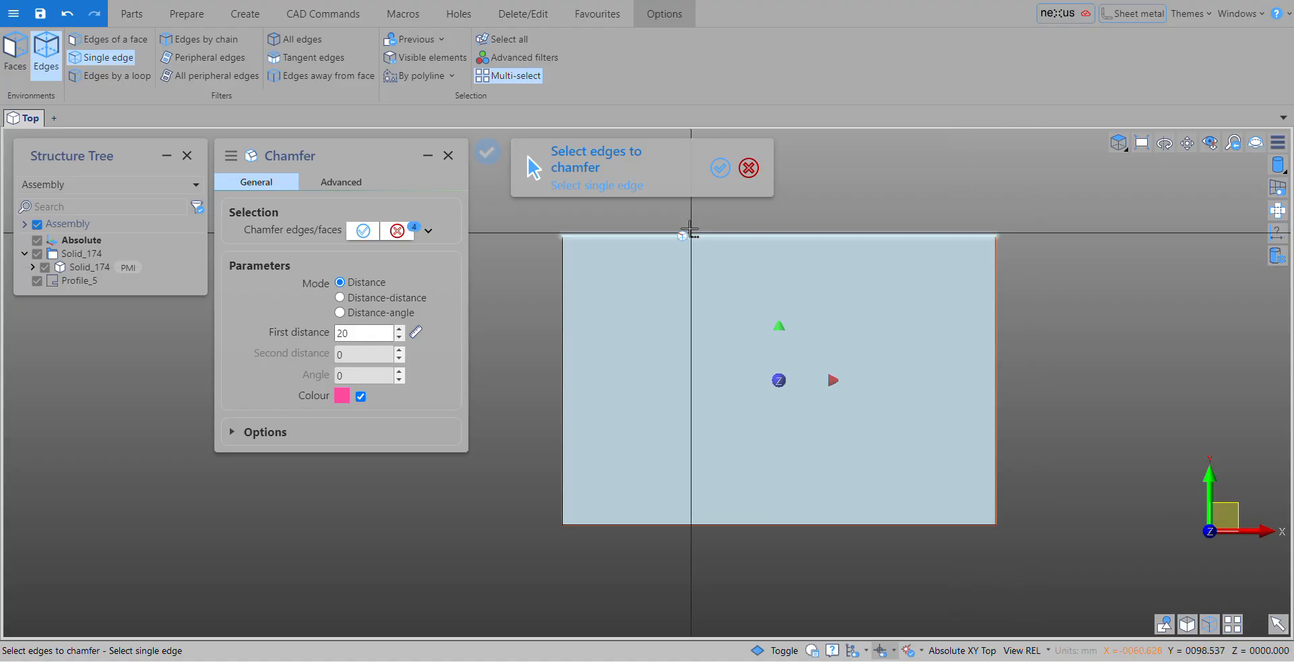
pyautogui.click(720, 168)
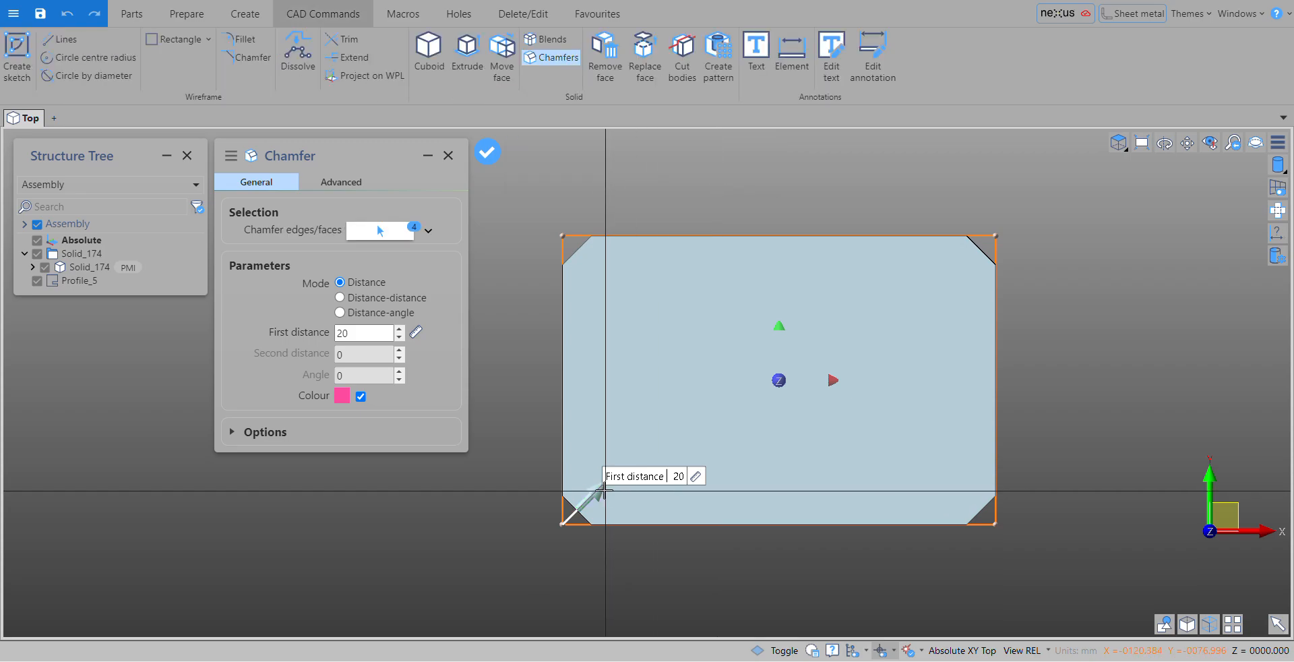
# Increase the chamfer distance to 37 mm and apply it to the four corners
pyautogui.moveTo(596, 472); pyautogui.dragTo(612, 477)
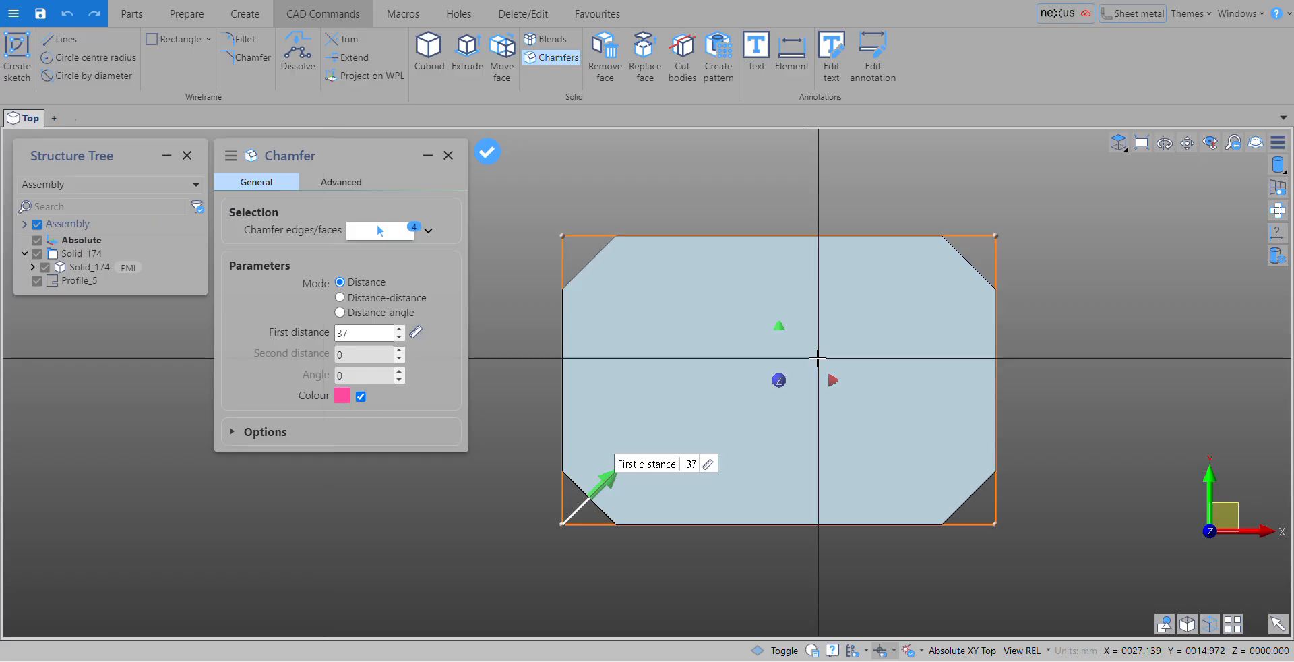
pyautogui.moveTo(817, 358); pyautogui.dragTo(811, 361, button='middle')
pyautogui.click(487, 151)
# Offset the two chamfer faces at the plate's left end to a distance of 54 mm with Move face in Offset/Reblend mode
pyautogui.moveTo(878, 300); pyautogui.dragTo(935, 291, button='middle')
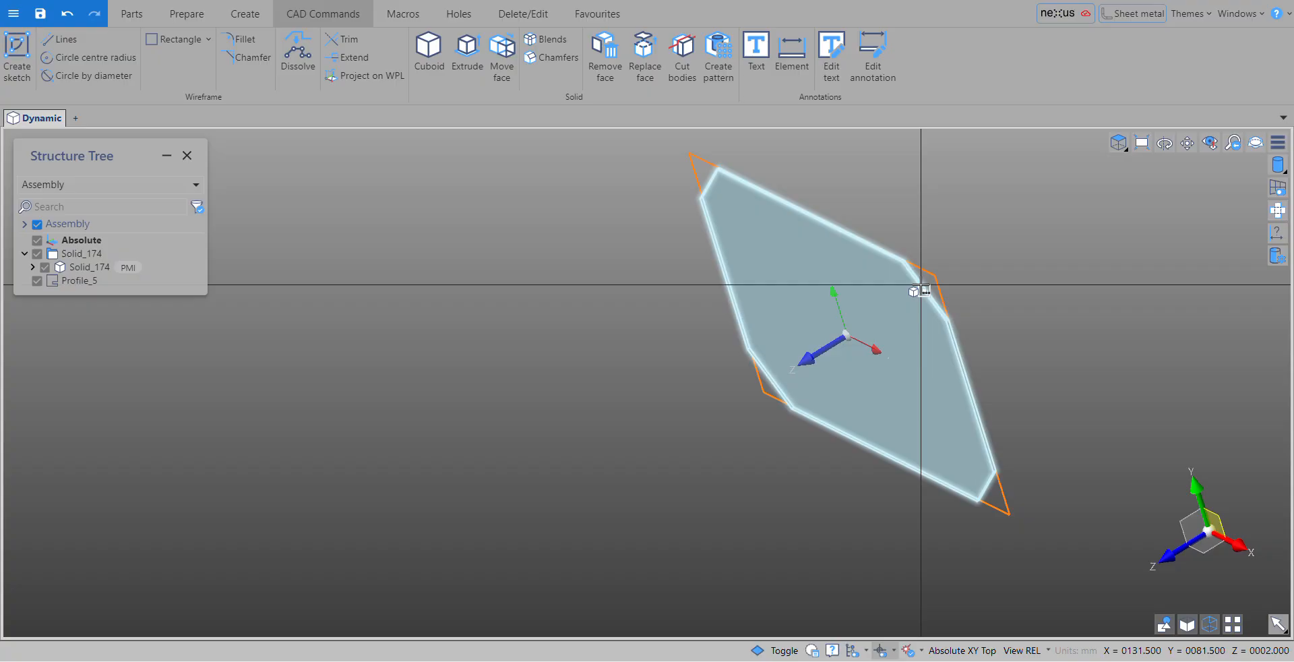
pyautogui.moveTo(923, 344); pyautogui.dragTo(956, 304, button='middle')
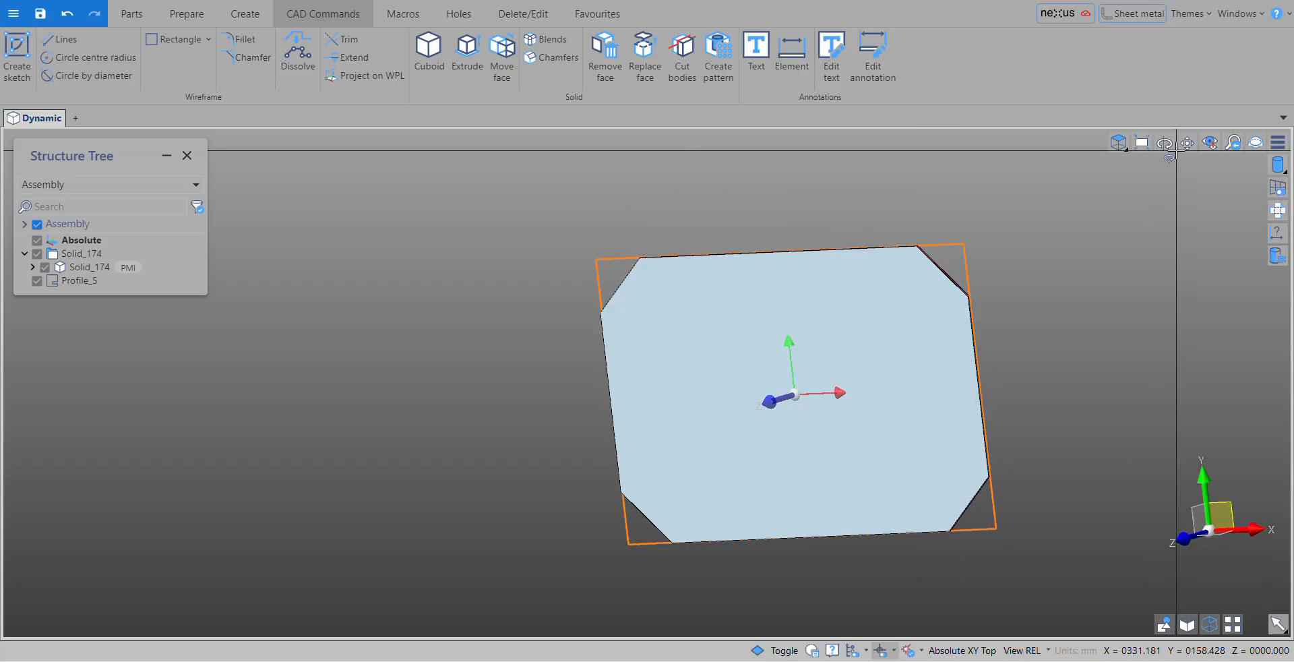
pyautogui.click(1209, 143)
pyautogui.click(826, 311)
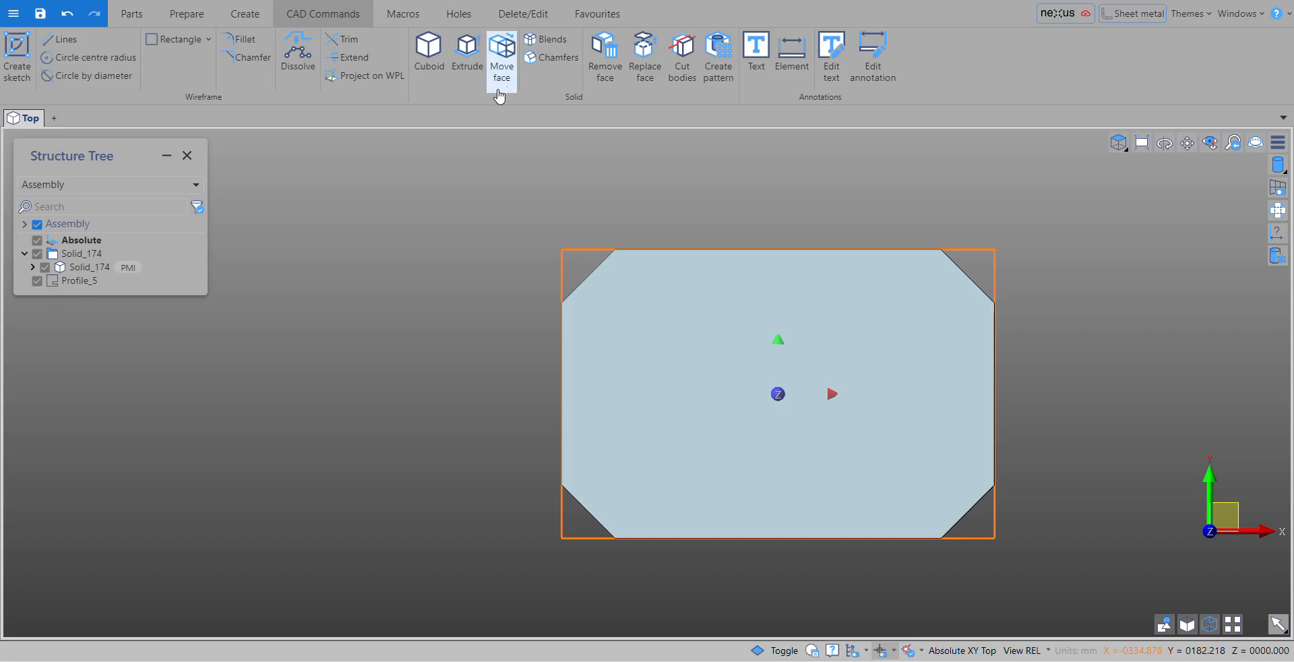
pyautogui.click(501, 64)
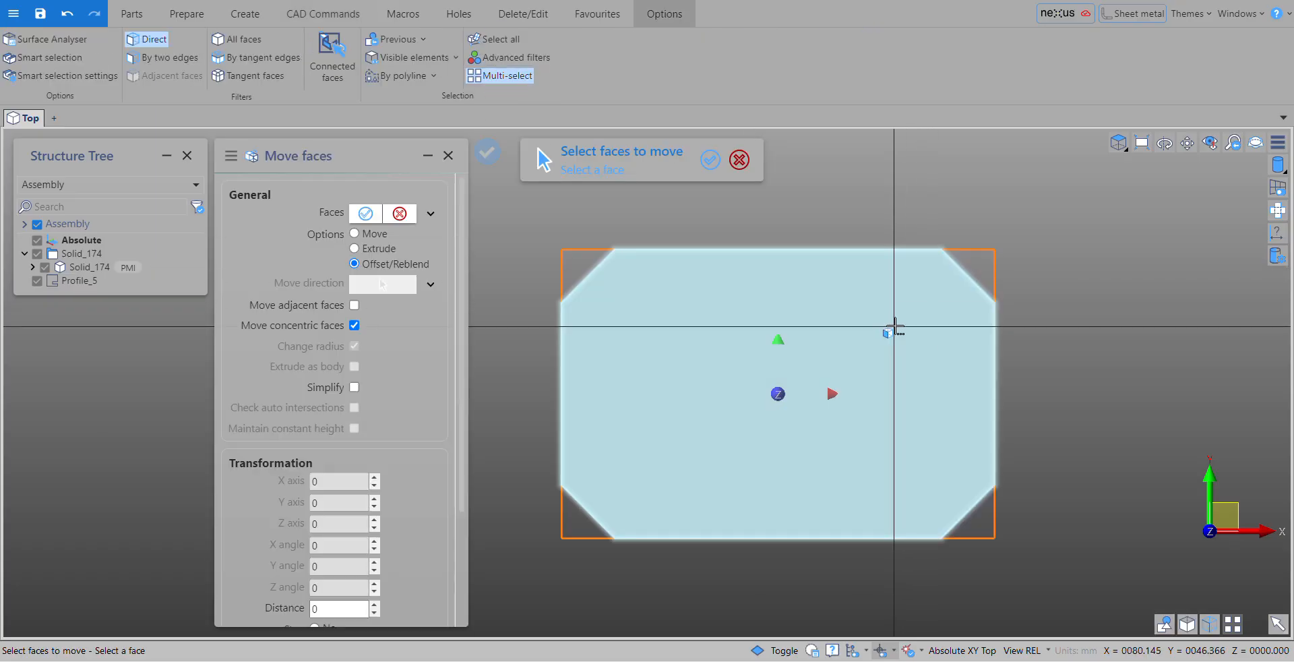
pyautogui.moveTo(535, 572); pyautogui.dragTo(697, 434)
pyautogui.moveTo(516, 321); pyautogui.dragTo(673, 210)
pyautogui.click(705, 169)
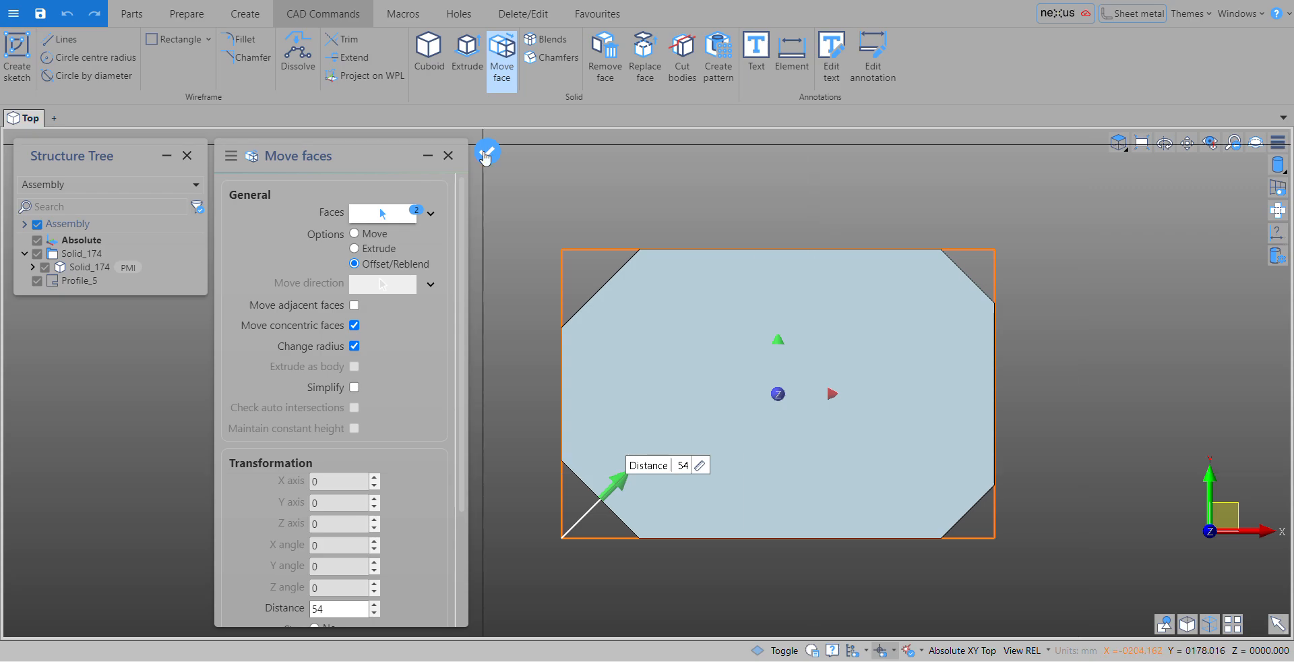
pyautogui.click(486, 154)
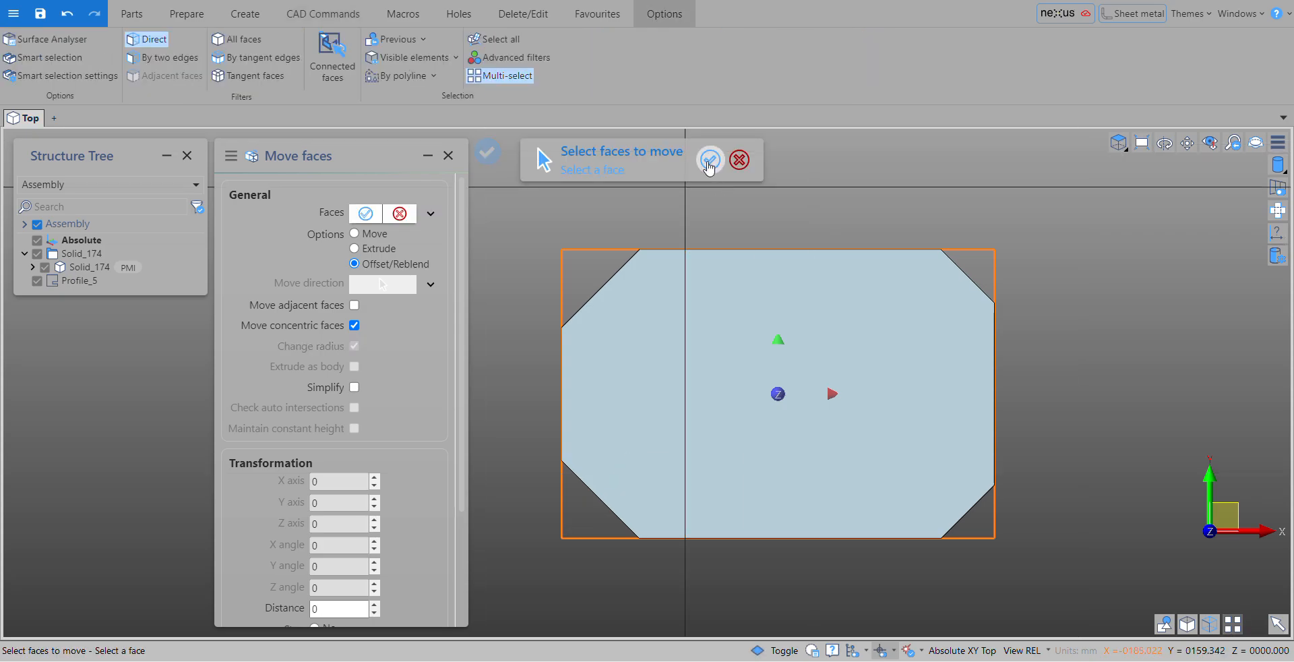
pyautogui.click(710, 160)
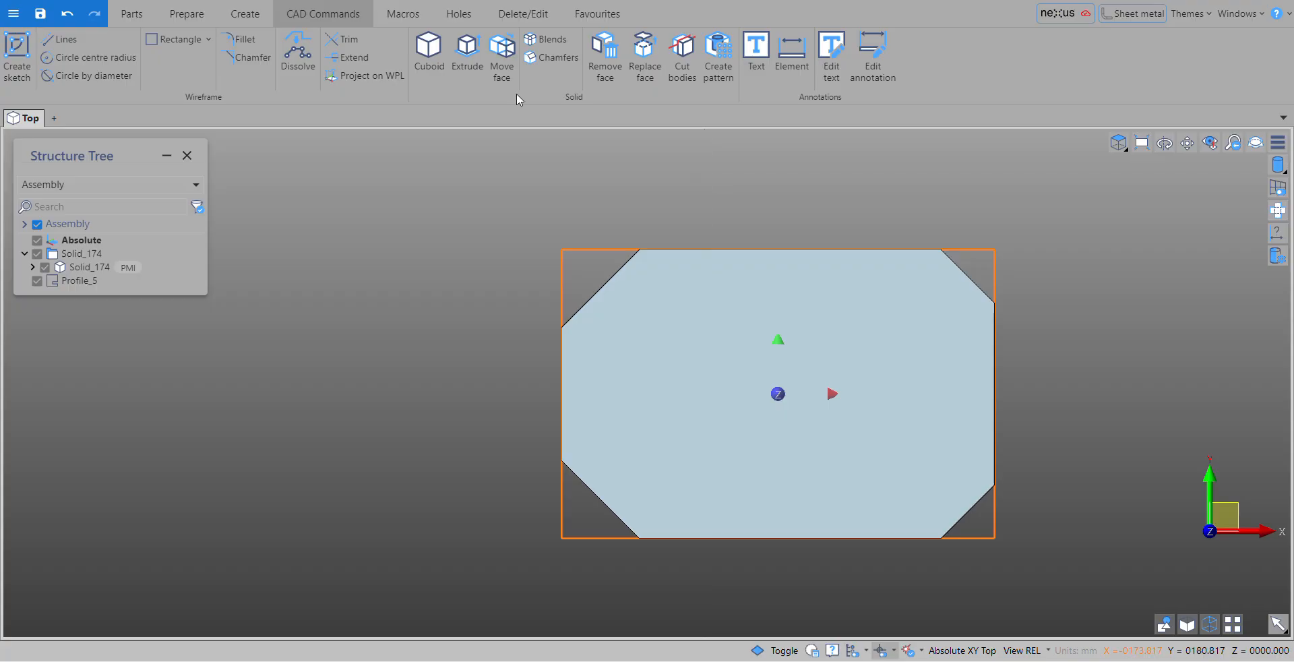
# Offset the plate's right end face by -5 mm with Move face in Offset/Reblend mode
pyautogui.click(501, 54)
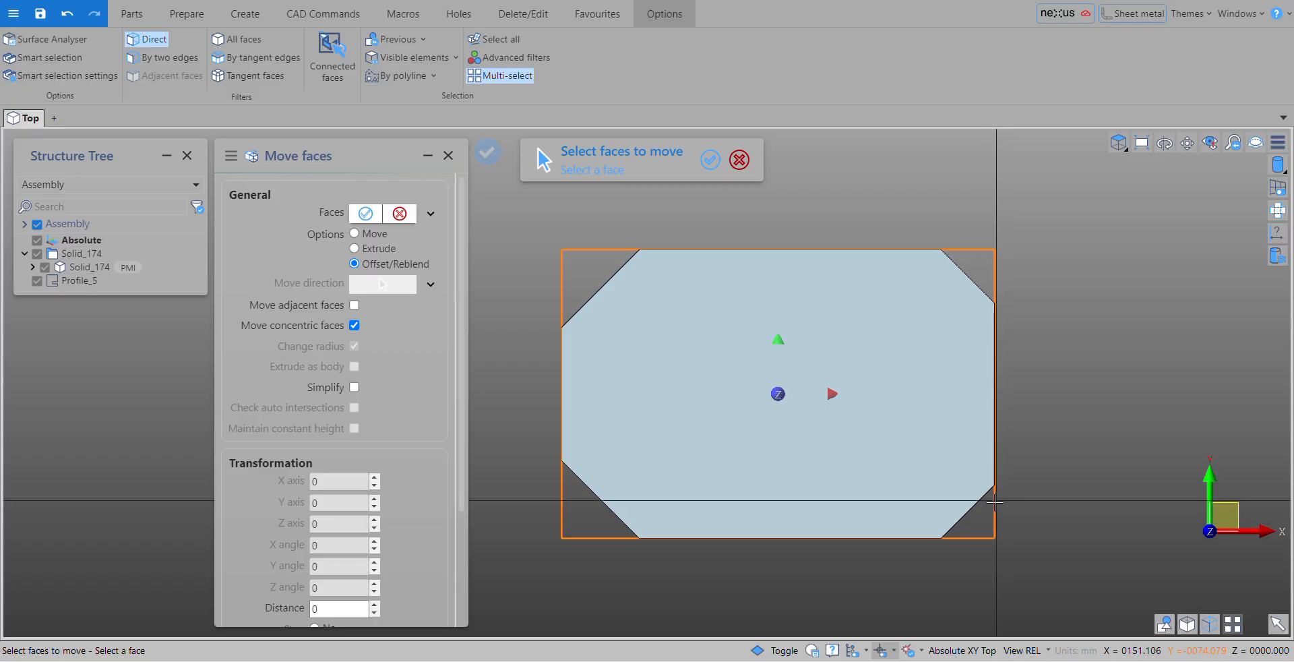
pyautogui.moveTo(981, 505); pyautogui.dragTo(1135, 268)
pyautogui.click(710, 160)
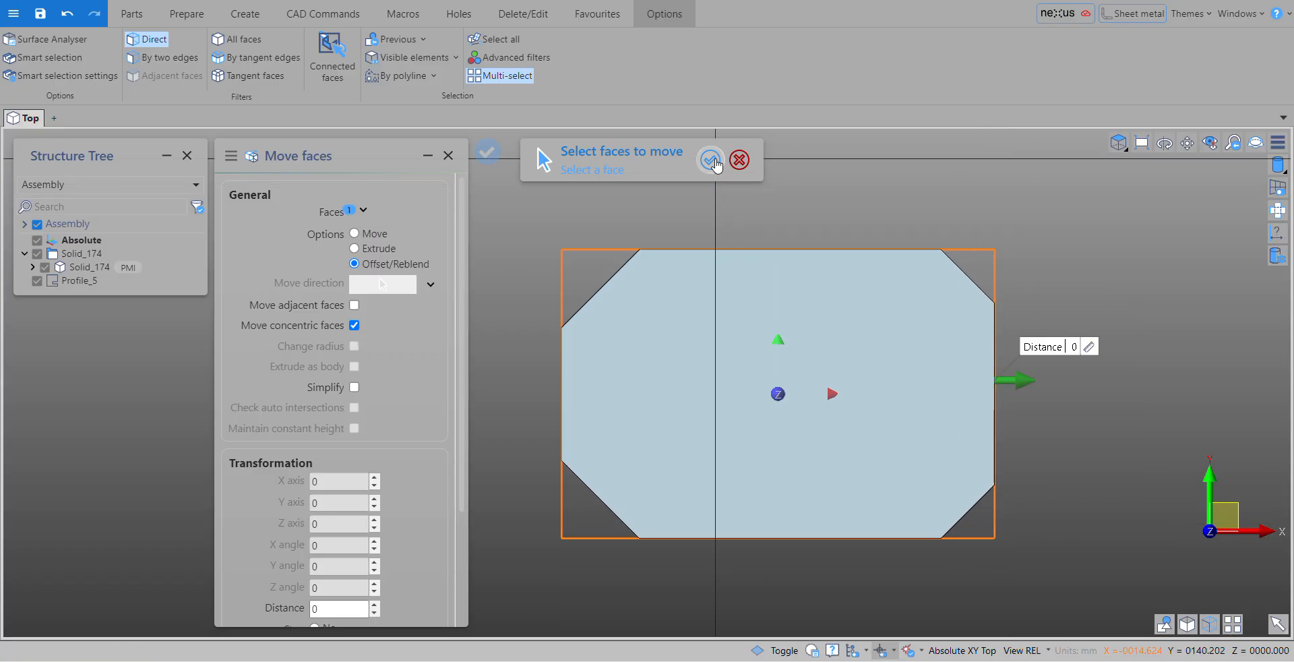
pyautogui.moveTo(1027, 382); pyautogui.dragTo(1064, 357)
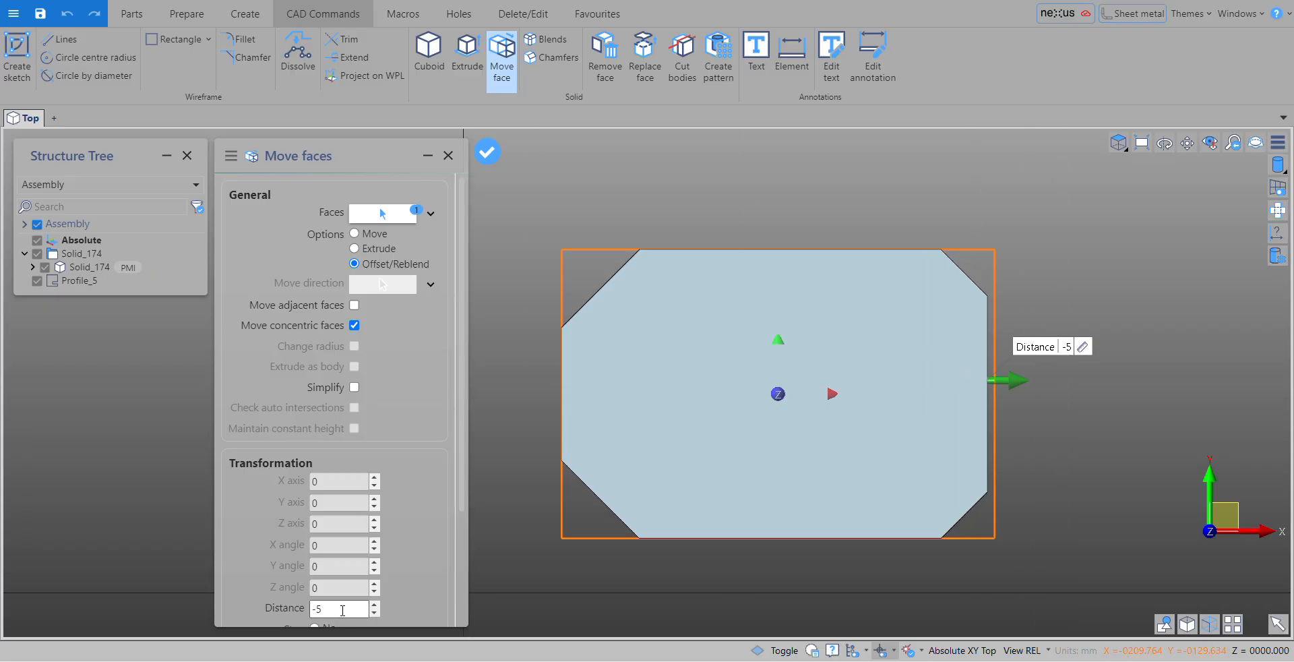
pyautogui.click(487, 152)
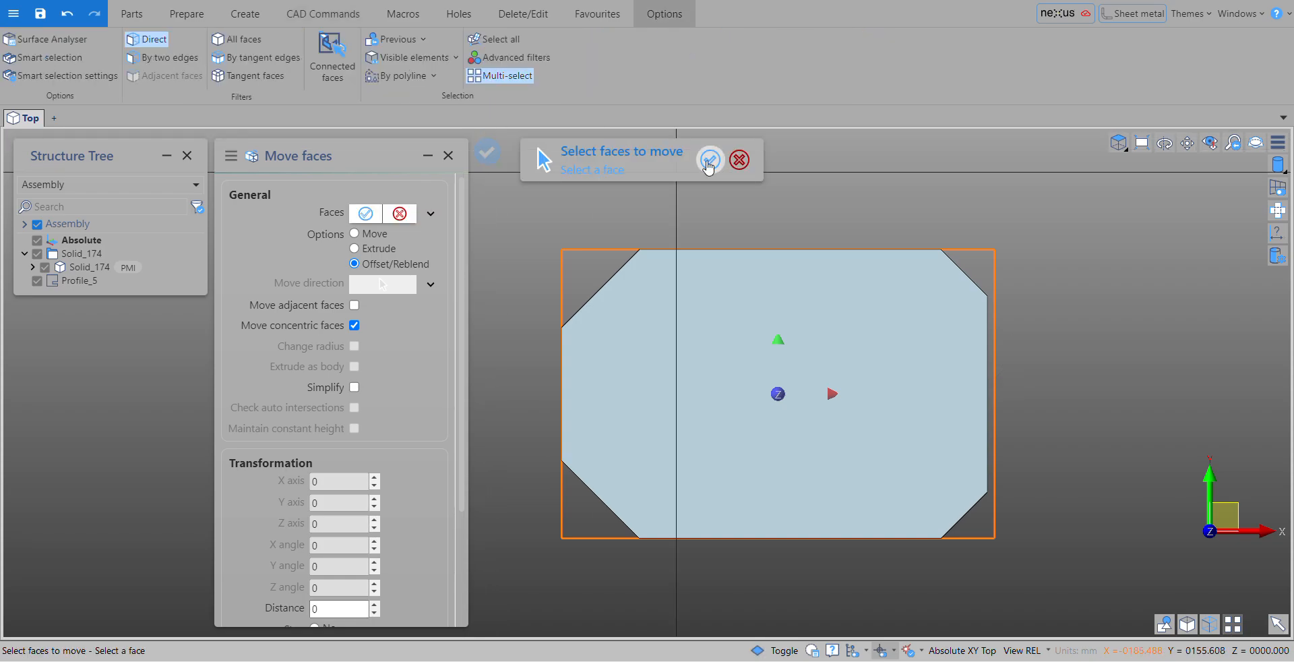
pyautogui.click(708, 162)
# Delete the original rectangle profile around the plate
pyautogui.moveTo(706, 170); pyautogui.dragTo(815, 321, button='middle')
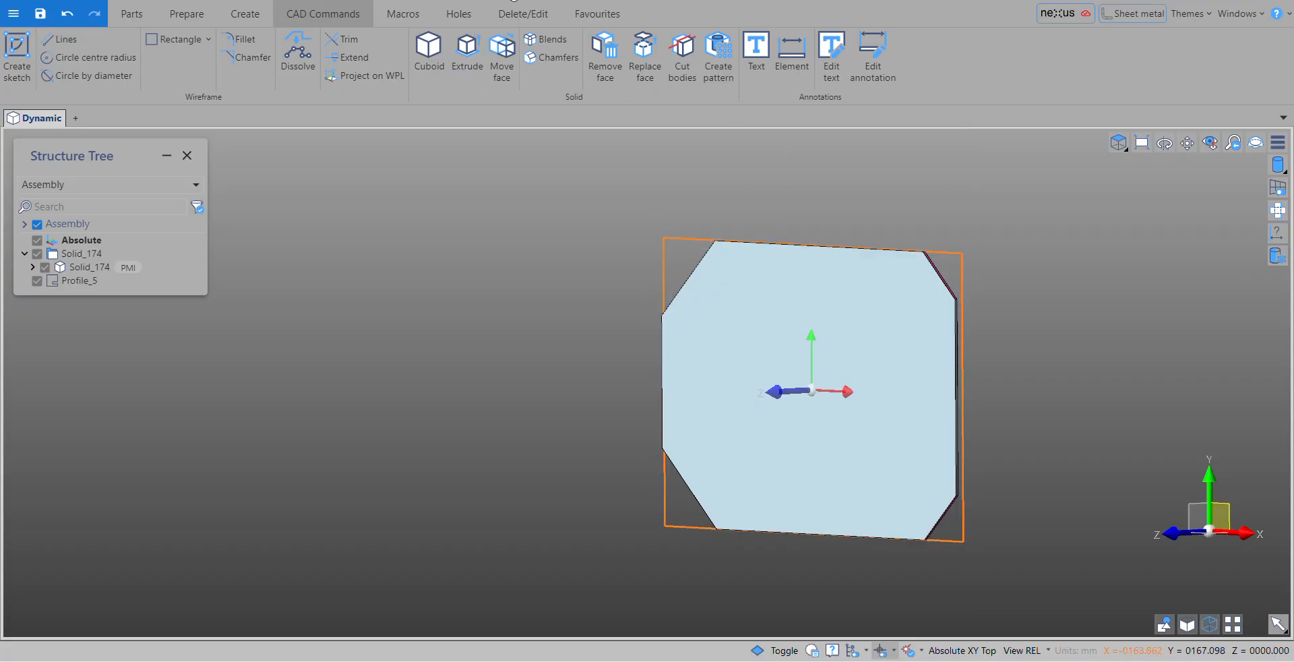
pyautogui.click(513, 2)
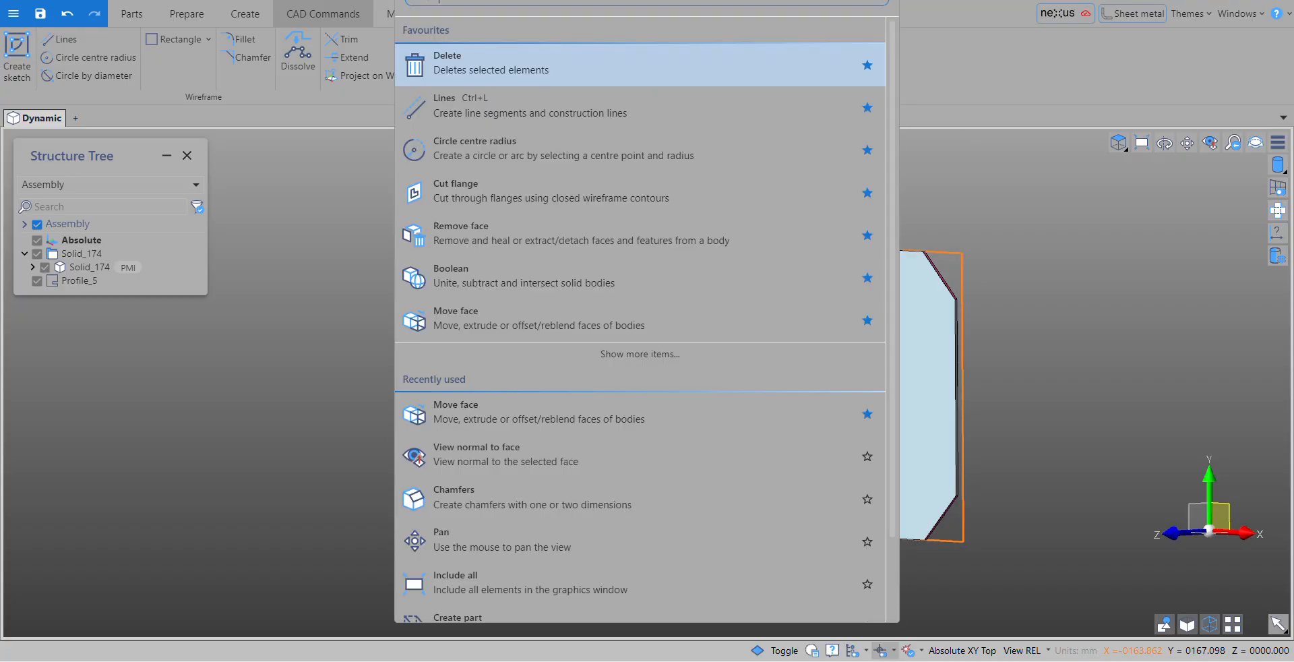
pyautogui.click(473, 64)
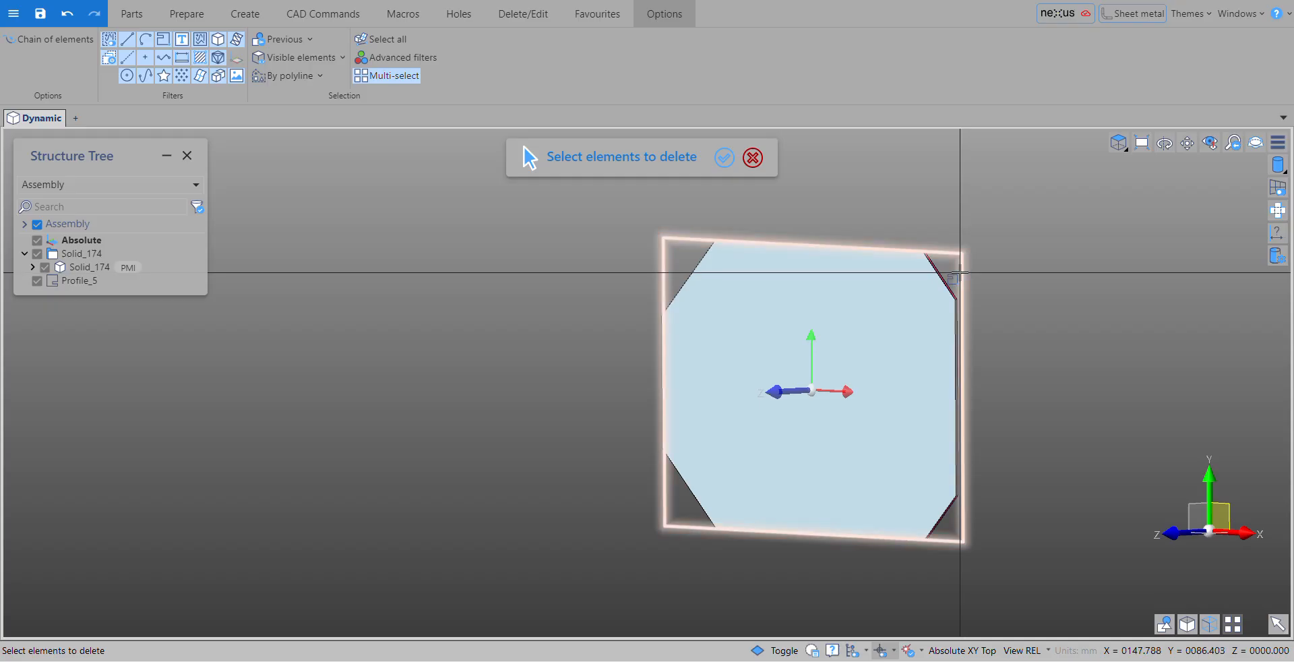
pyautogui.click(959, 273)
pyautogui.click(722, 157)
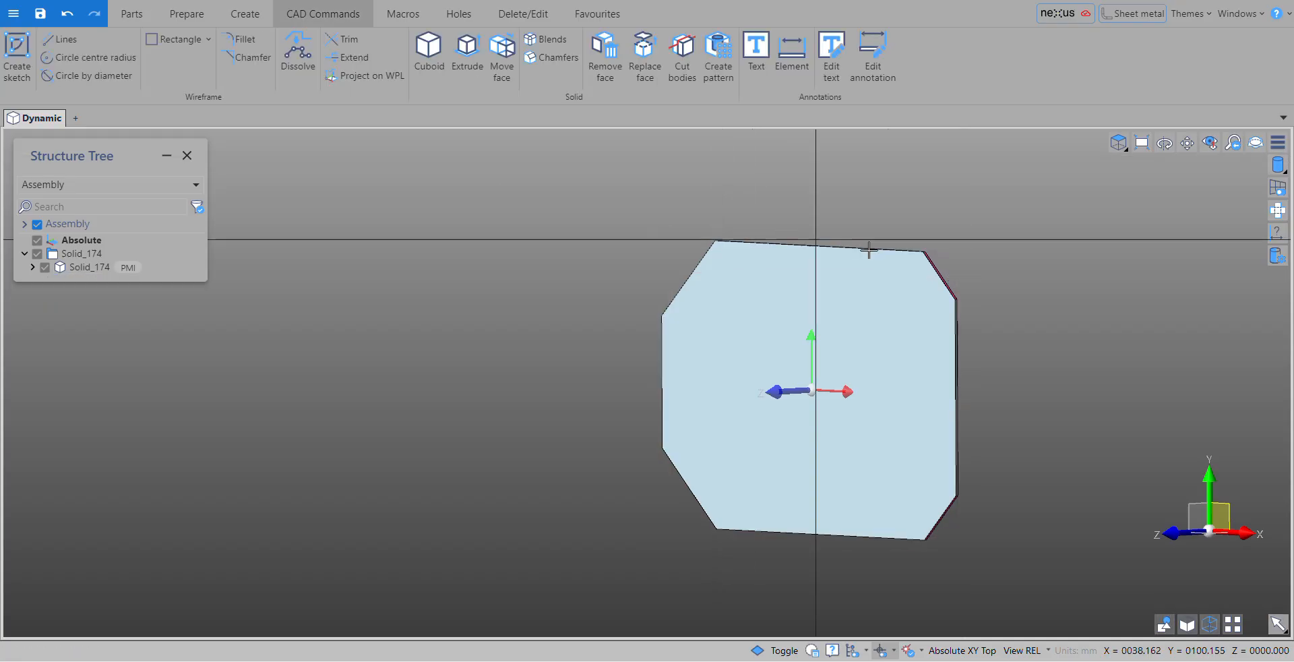
# Orient the view normal to the plate's large face
pyautogui.moveTo(1000, 297); pyautogui.dragTo(1074, 277, button='middle')
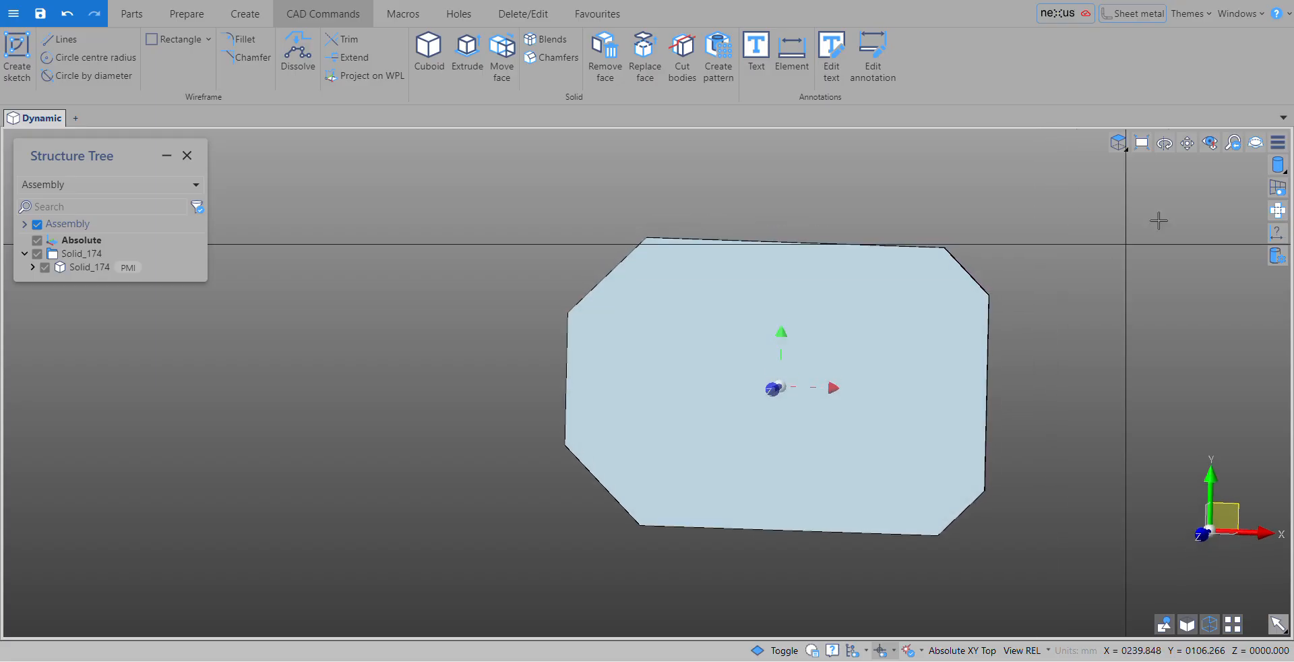
pyautogui.click(1216, 142)
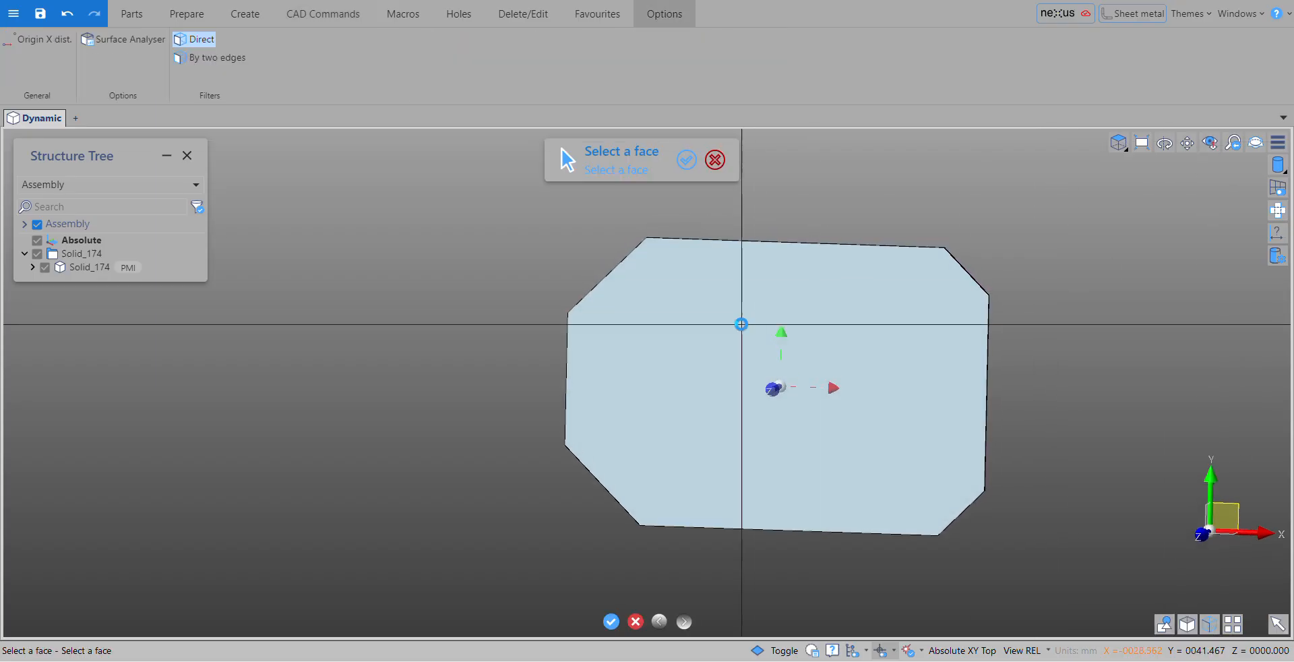
pyautogui.click(741, 322)
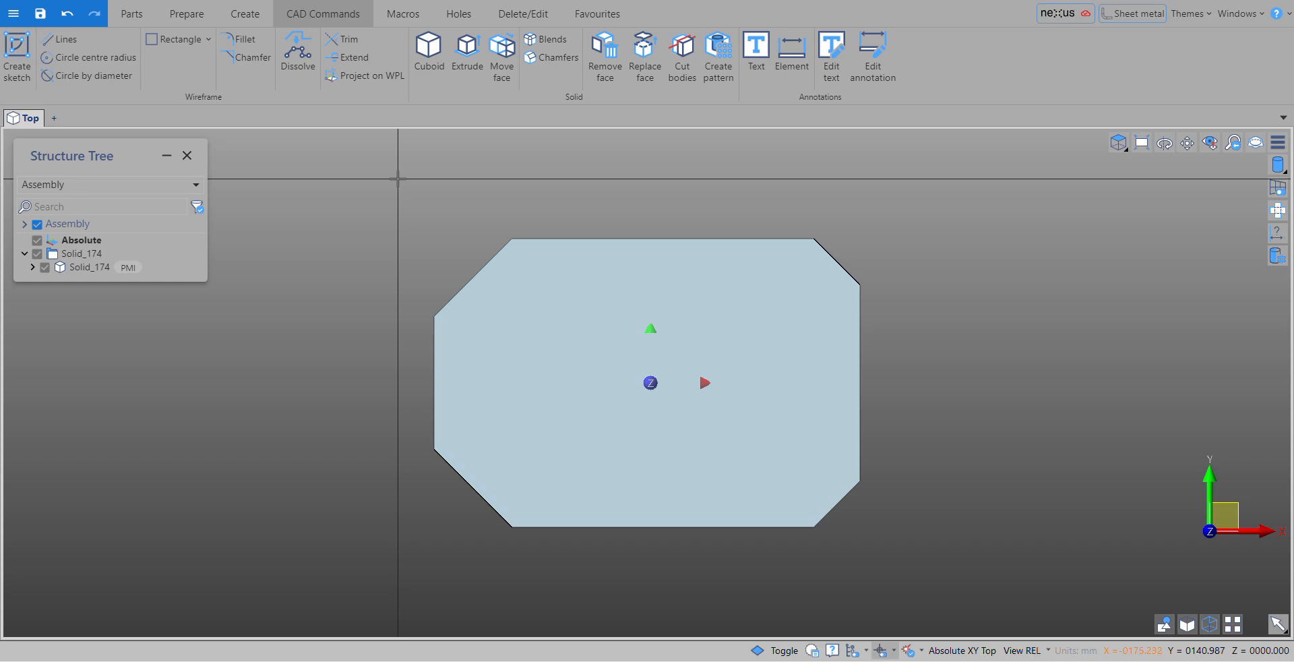
# Examine the commands assigned to the Favourites, Delete/Edit, Holes and Macros groups of the active ribbon in the ribbon customisation settings
pyautogui.click(456, 25)
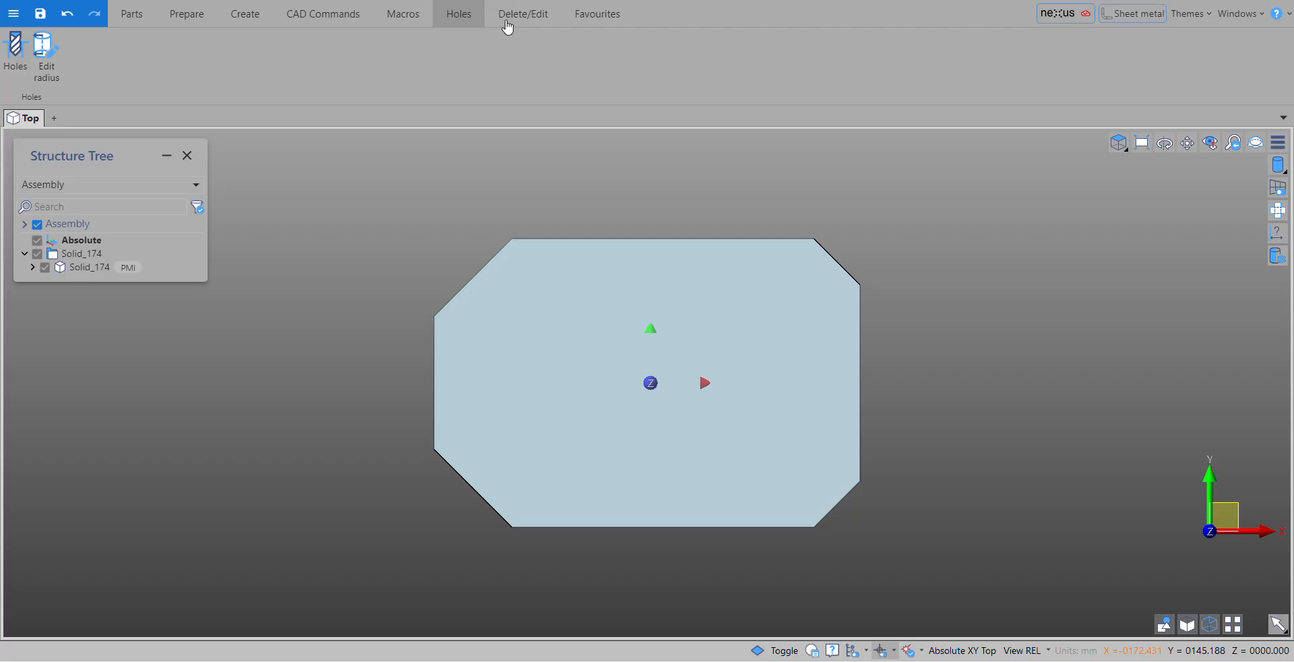
pyautogui.click(1189, 13)
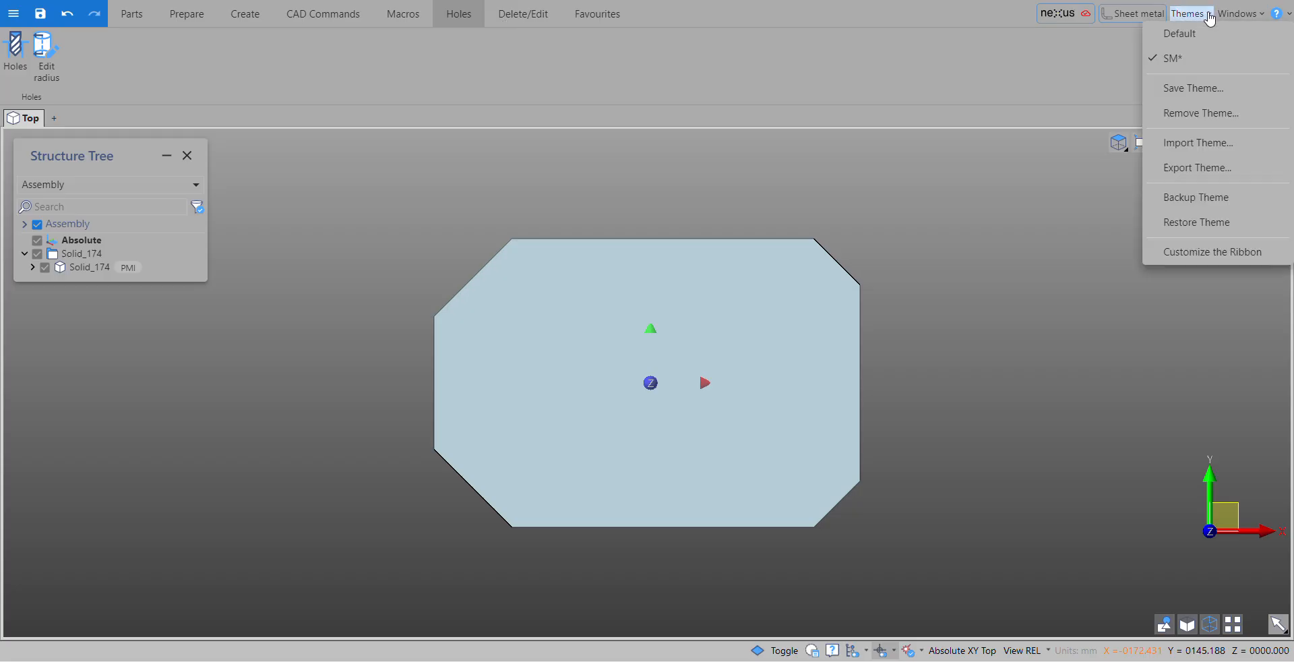
pyautogui.click(1206, 255)
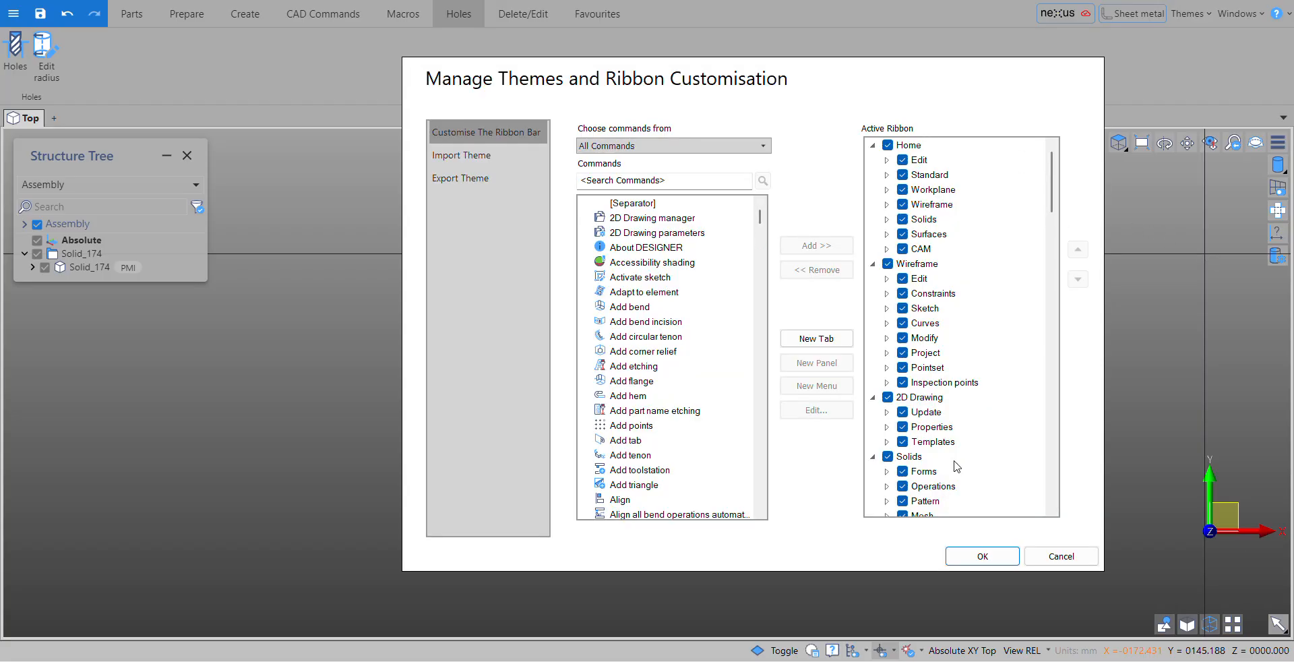
pyautogui.moveTo(1050, 210); pyautogui.dragTo(1057, 532)
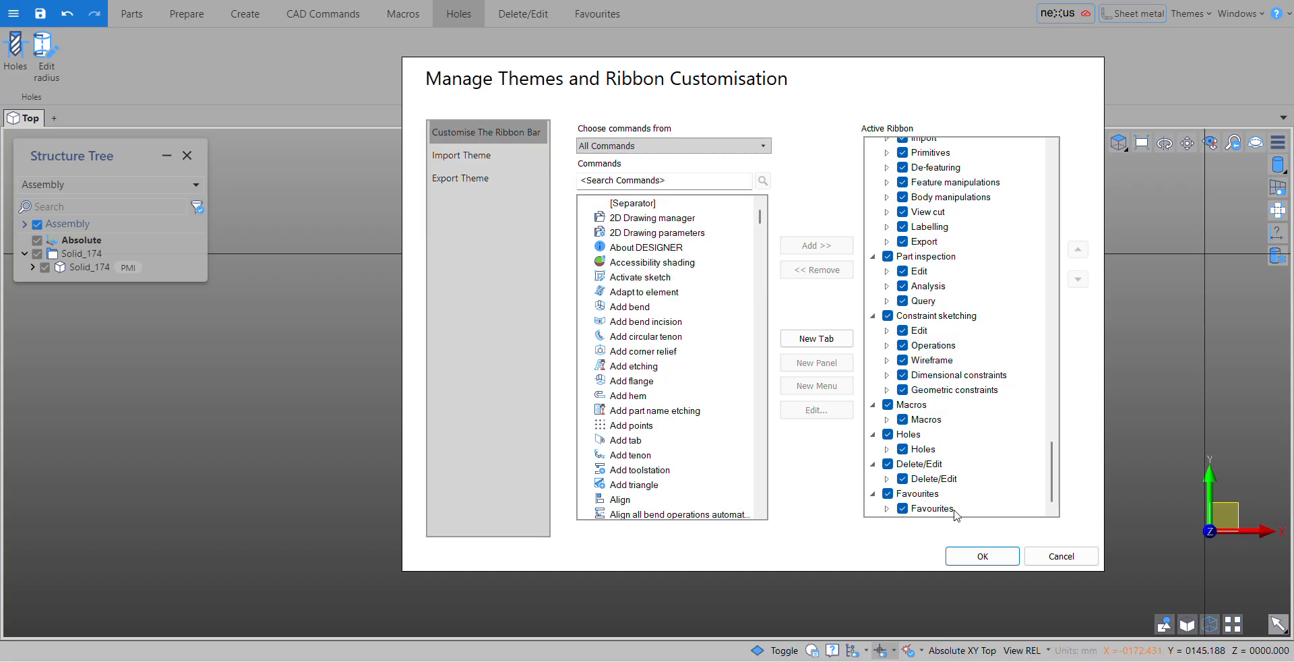
pyautogui.click(887, 508)
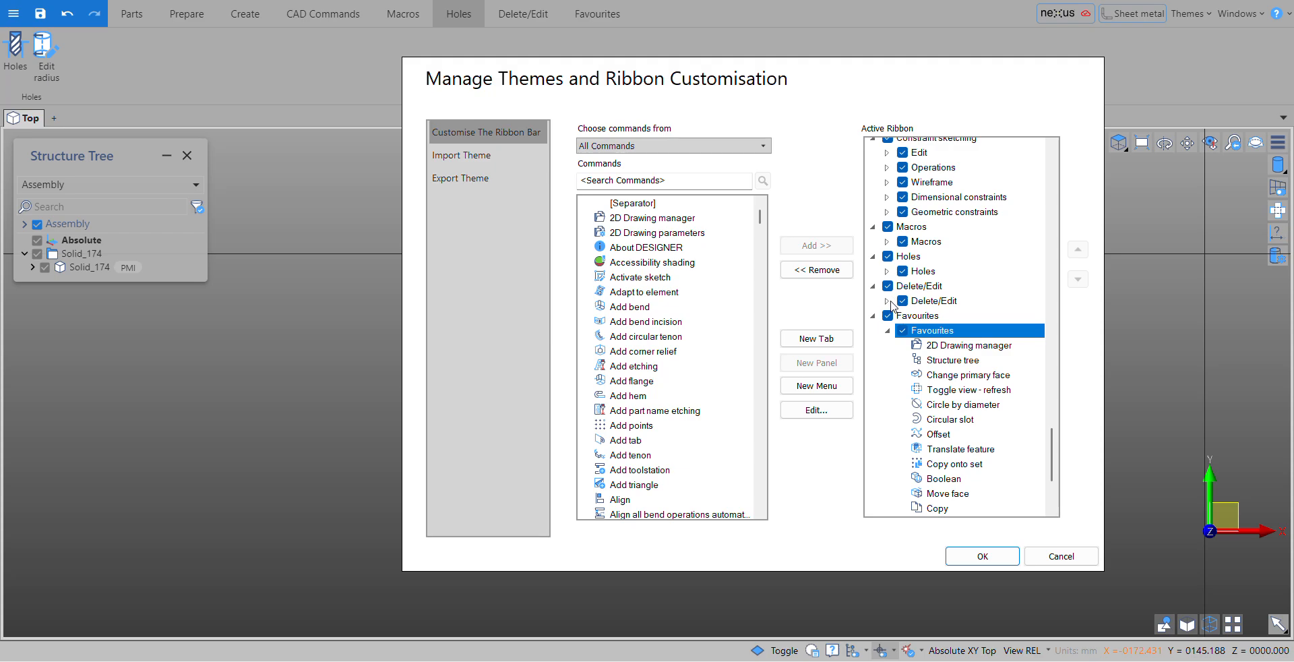
pyautogui.click(888, 301)
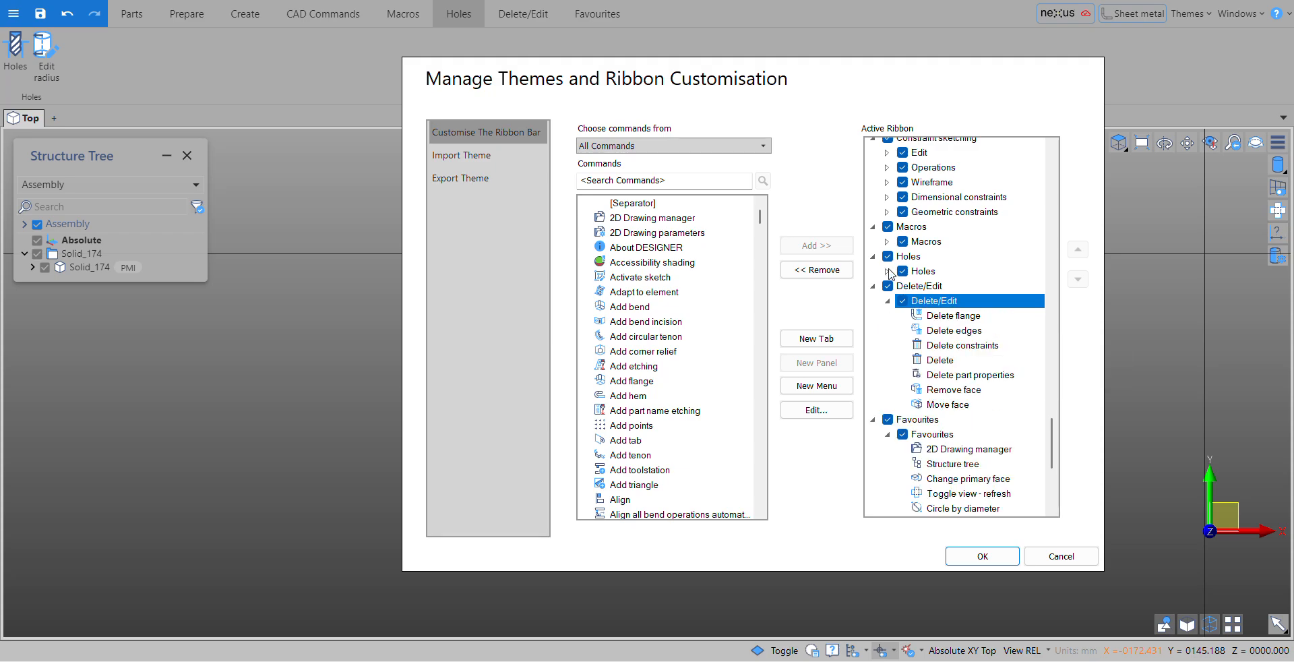
pyautogui.click(887, 271)
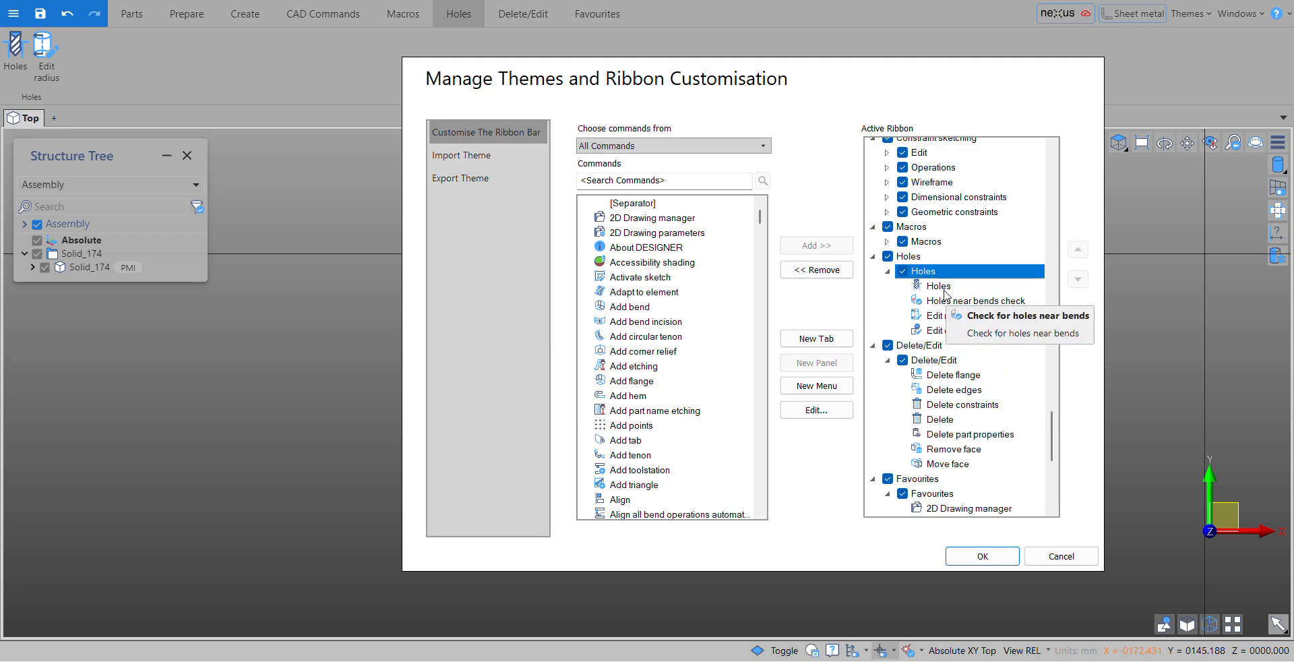
pyautogui.click(885, 241)
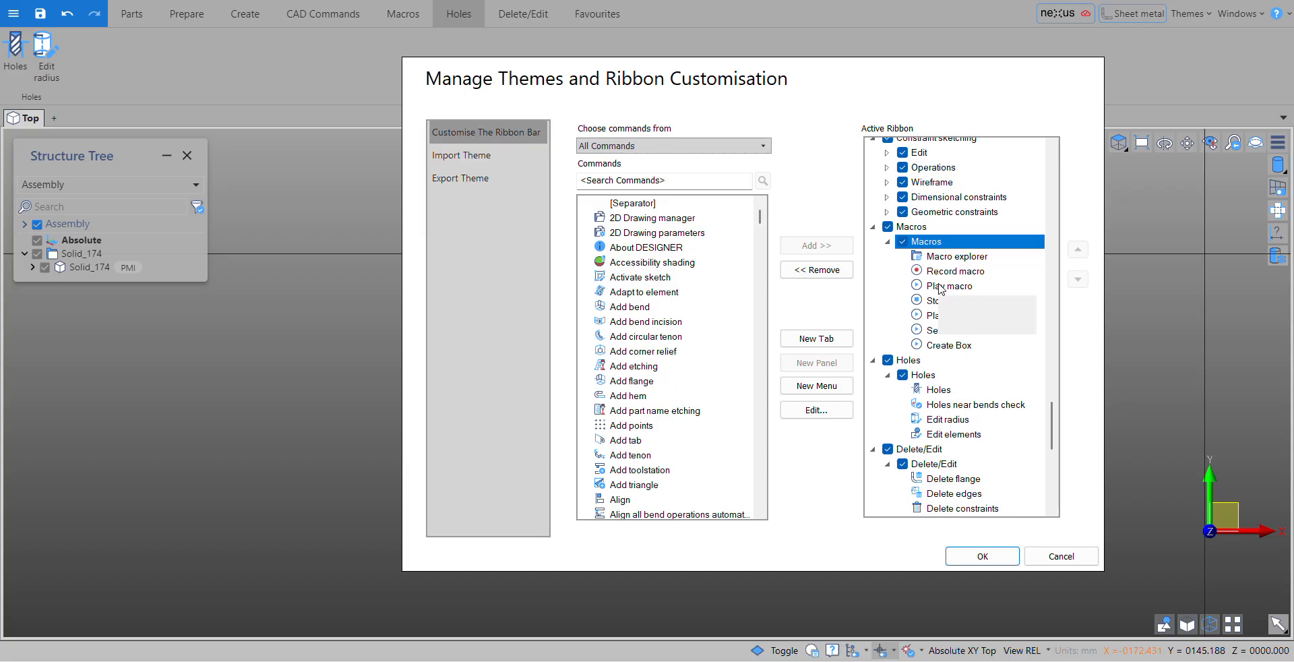
pyautogui.click(991, 555)
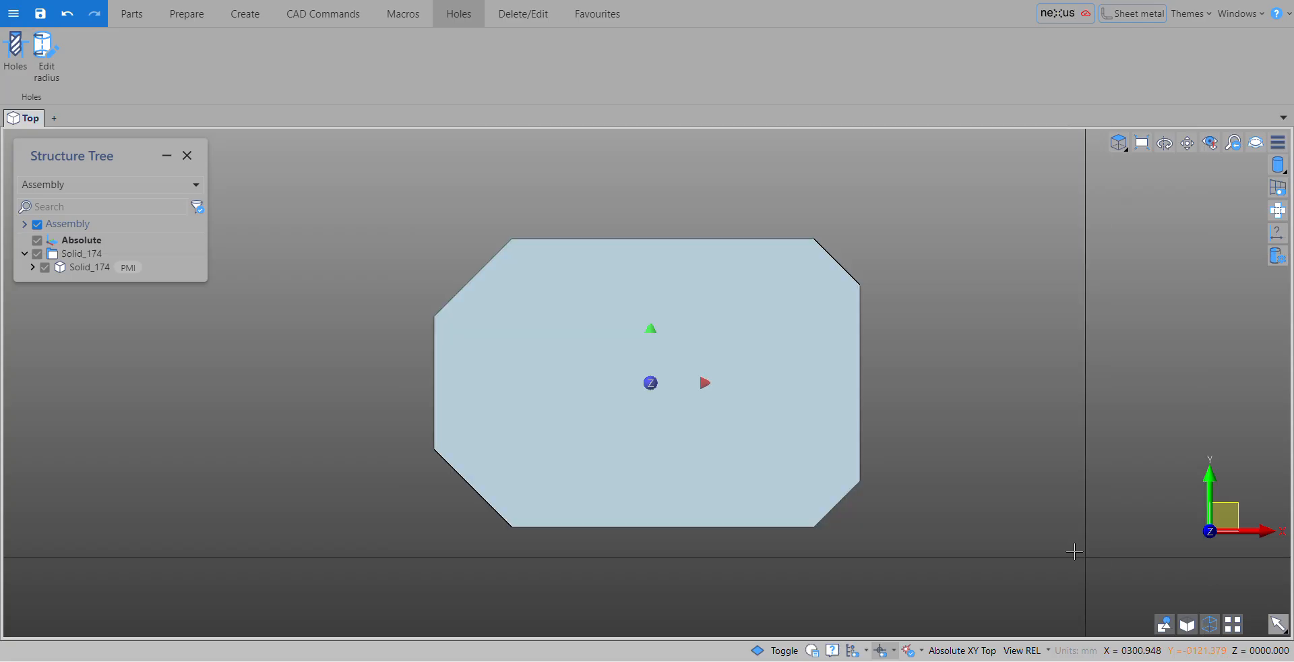
# Create a simple hole at the plate's centre origin, normal to faces, with diameter 50 mm, depth 700 mm and tip angle 120
pyautogui.click(14, 54)
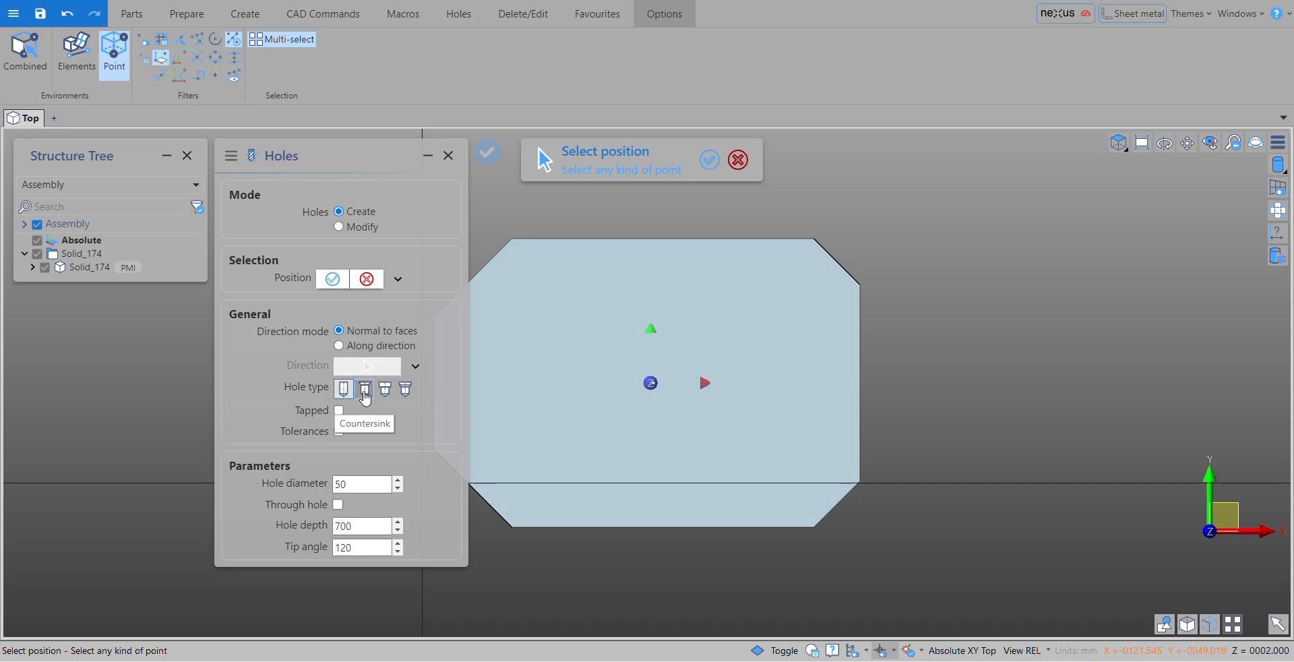
pyautogui.click(650, 382)
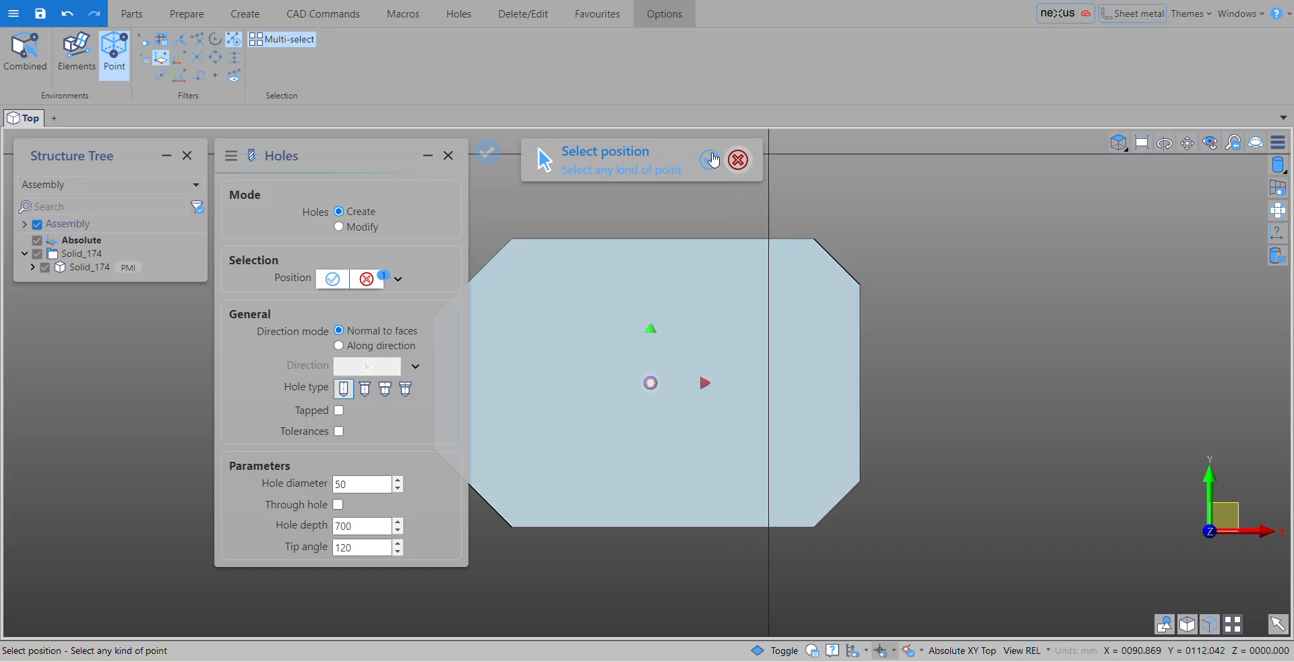
pyautogui.click(710, 159)
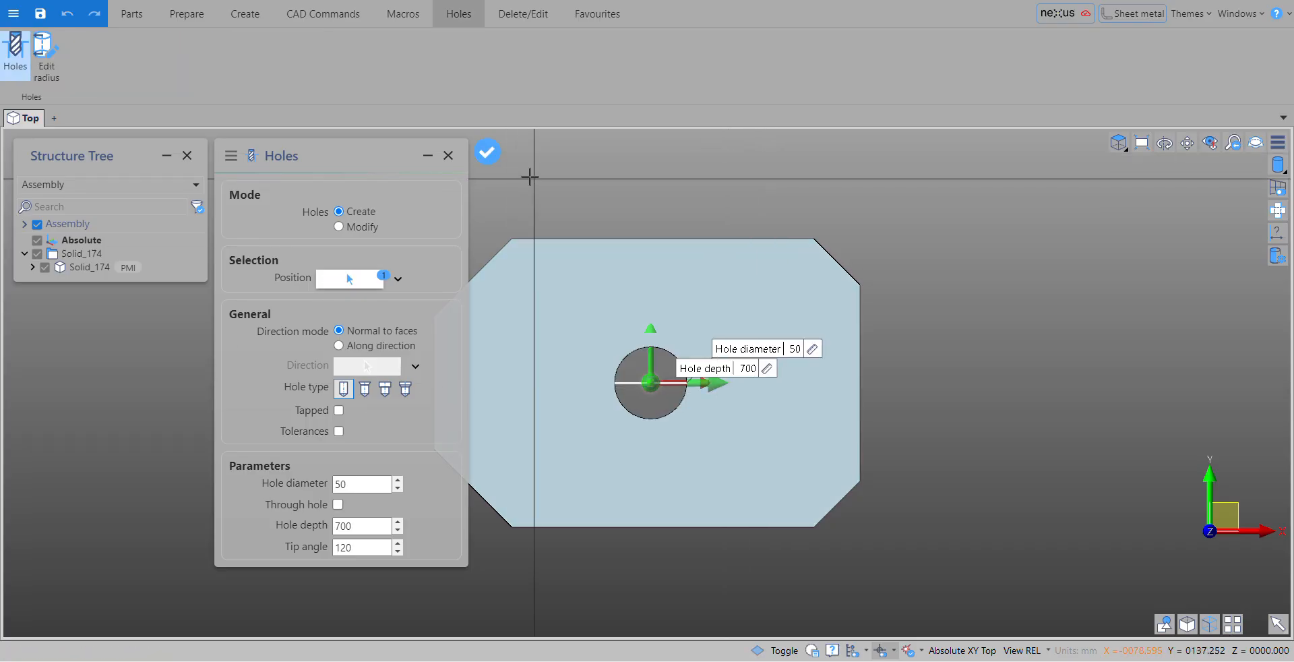
pyautogui.click(491, 154)
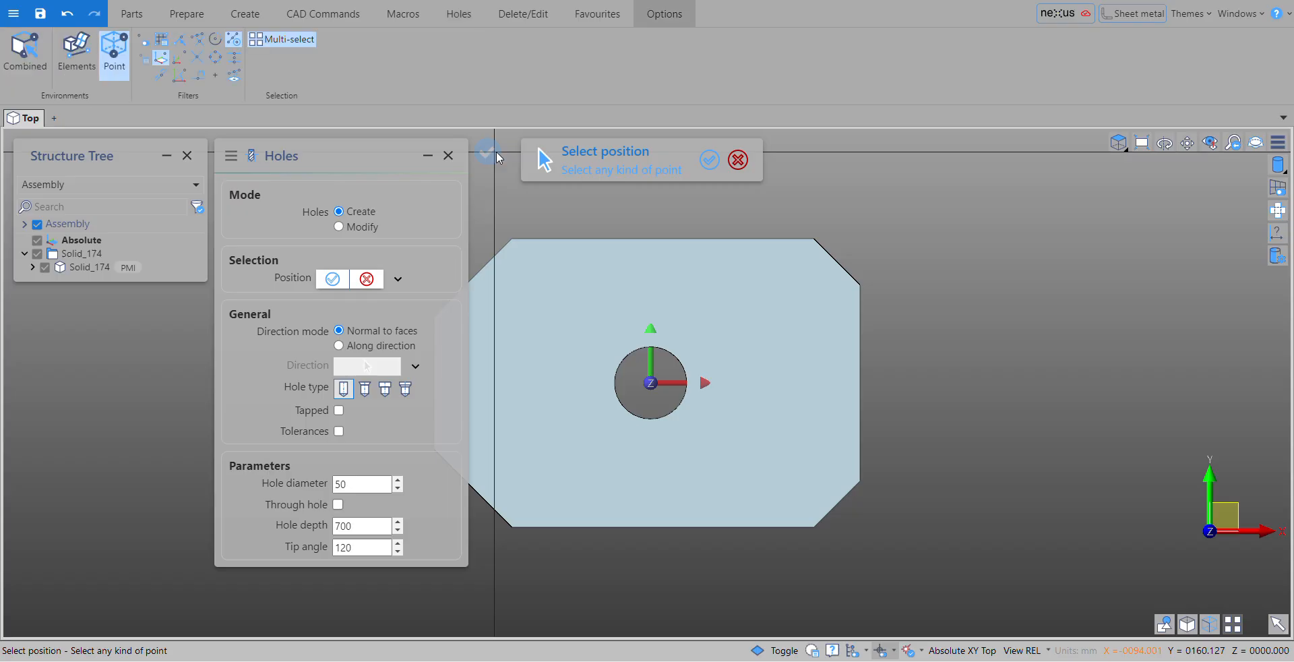
pyautogui.click(708, 159)
# Set the diameter of the plate's central hole to 20 mm with Edit radius
pyautogui.moveTo(808, 283)
pyautogui.mouseDown(button='middle')
pyautogui.moveTo(756, 289)
pyautogui.moveTo(806, 296)
pyautogui.moveTo(818, 265)
pyautogui.moveTo(812, 283)
pyautogui.mouseUp(button='middle')
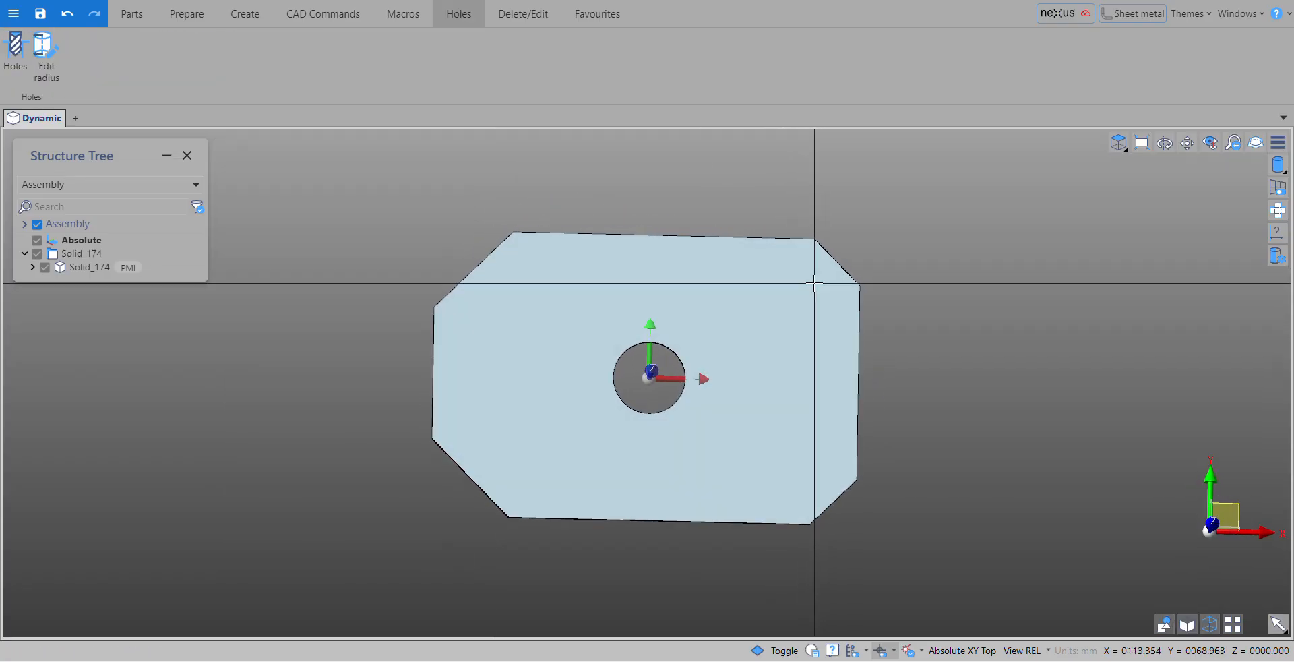
pyautogui.click(43, 55)
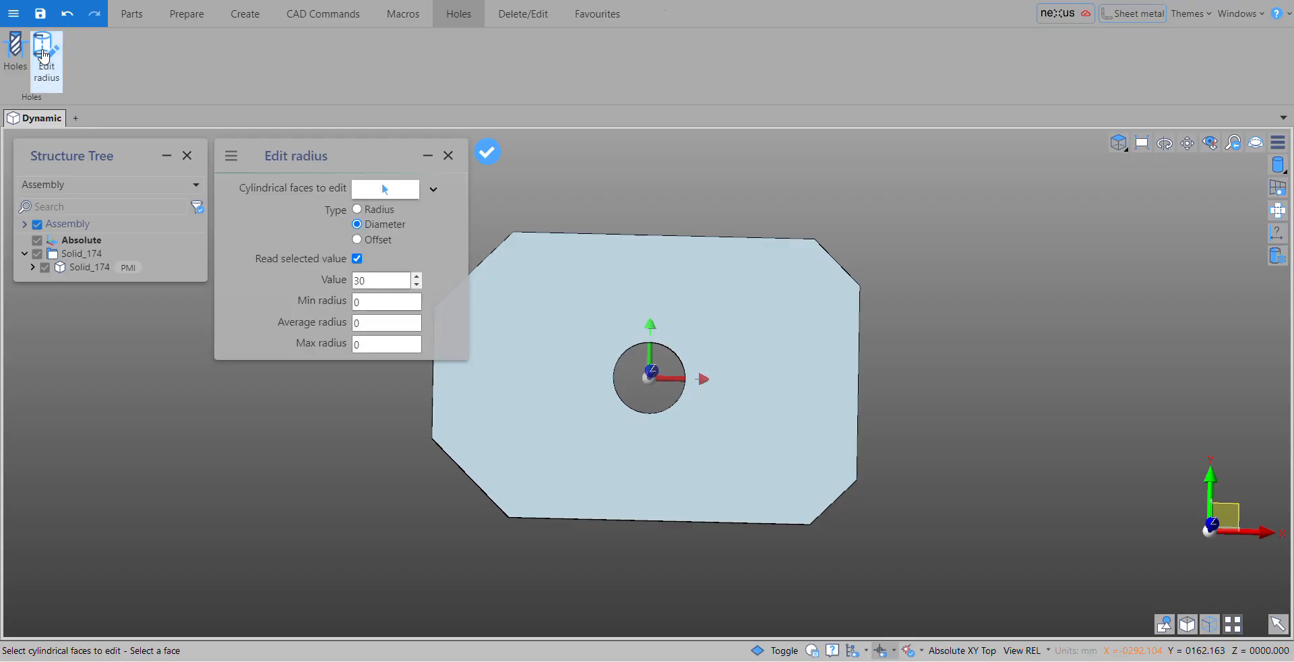
pyautogui.moveTo(666, 362)
pyautogui.mouseDown(button='middle')
pyautogui.moveTo(657, 370)
pyautogui.moveTo(667, 335)
pyautogui.moveTo(664, 346)
pyautogui.mouseUp(button='middle')
pyautogui.click(663, 345)
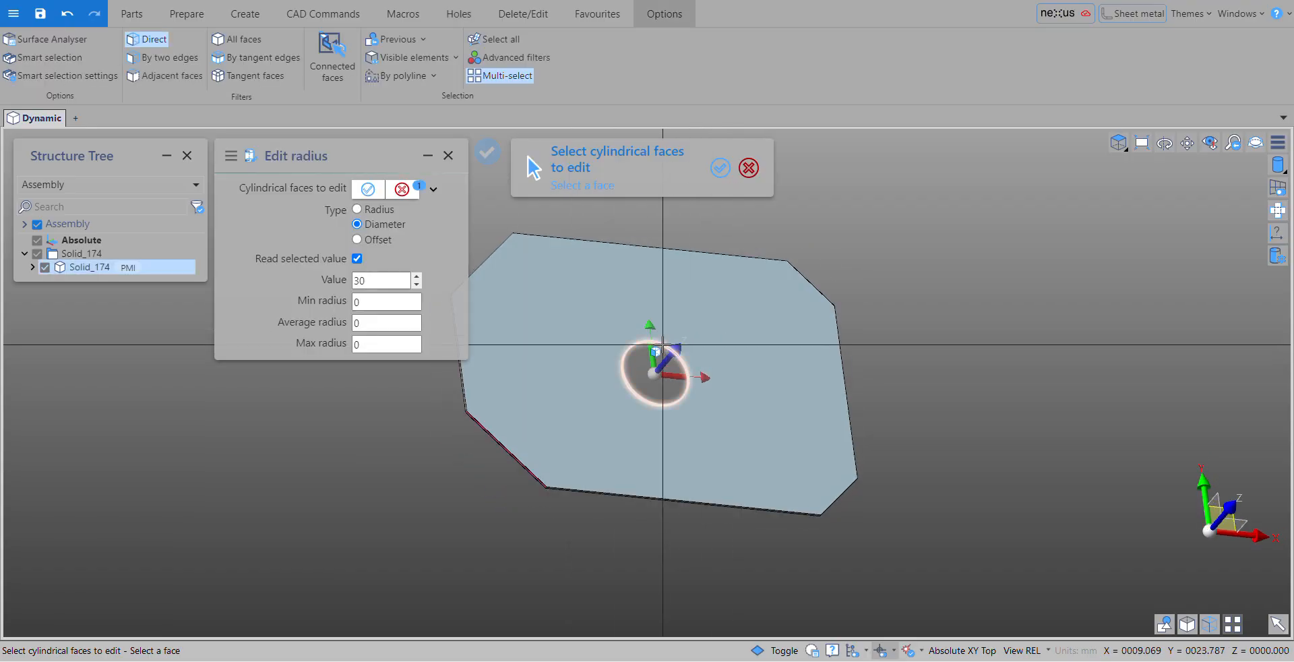
pyautogui.click(719, 170)
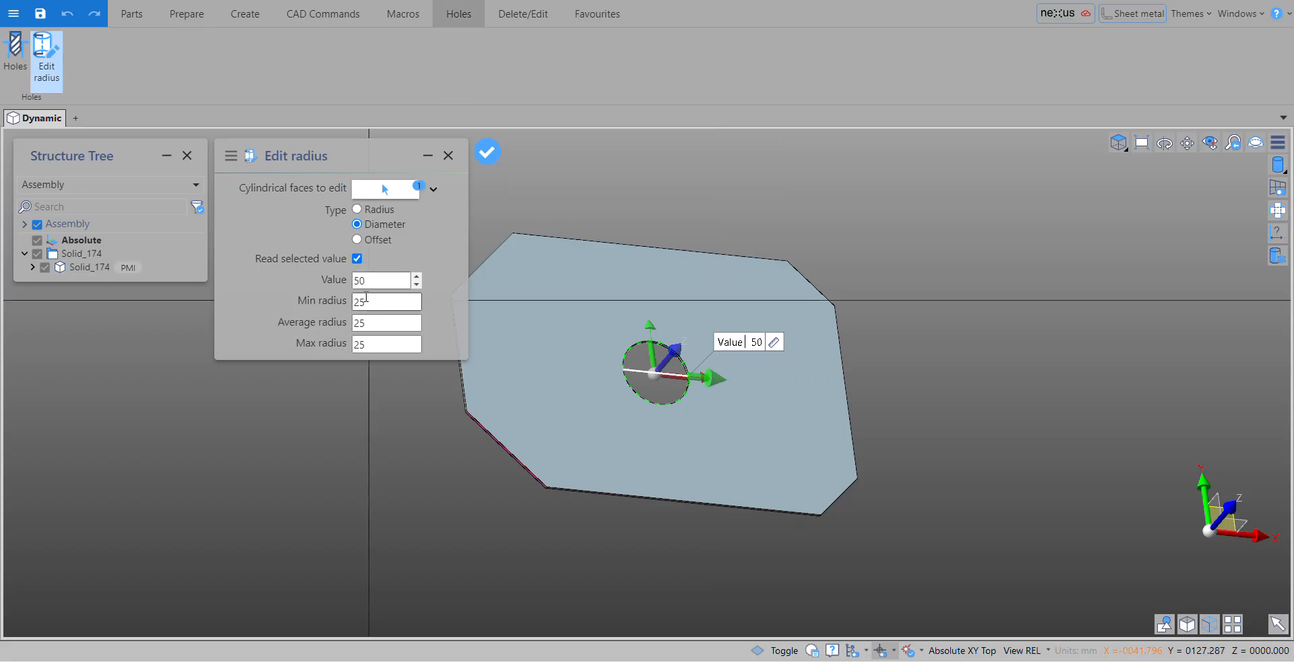
pyautogui.write('20')
pyautogui.click(485, 155)
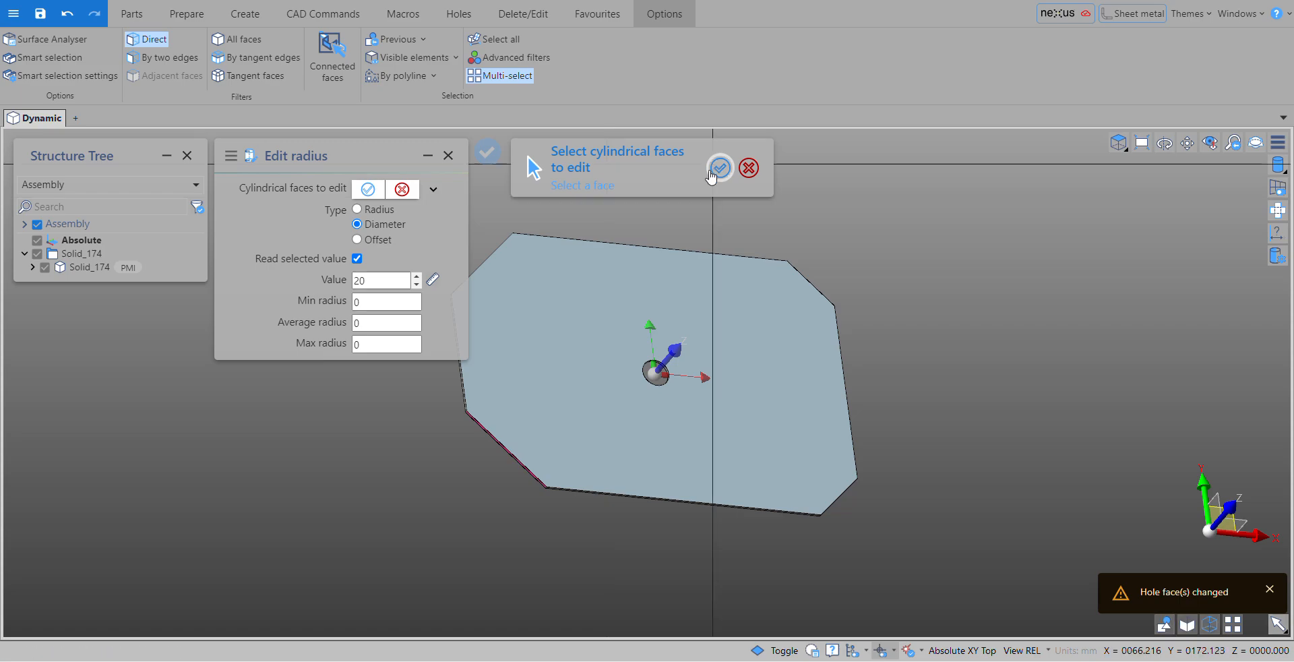
pyautogui.click(718, 169)
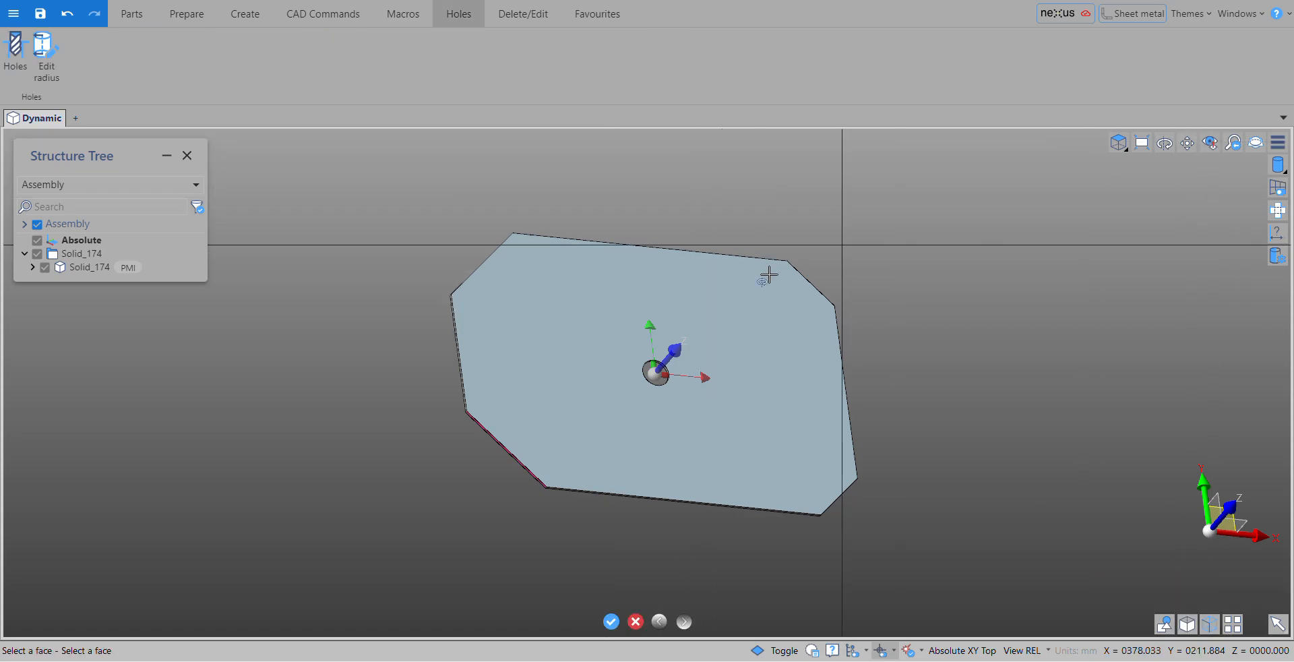
pyautogui.click(1141, 143)
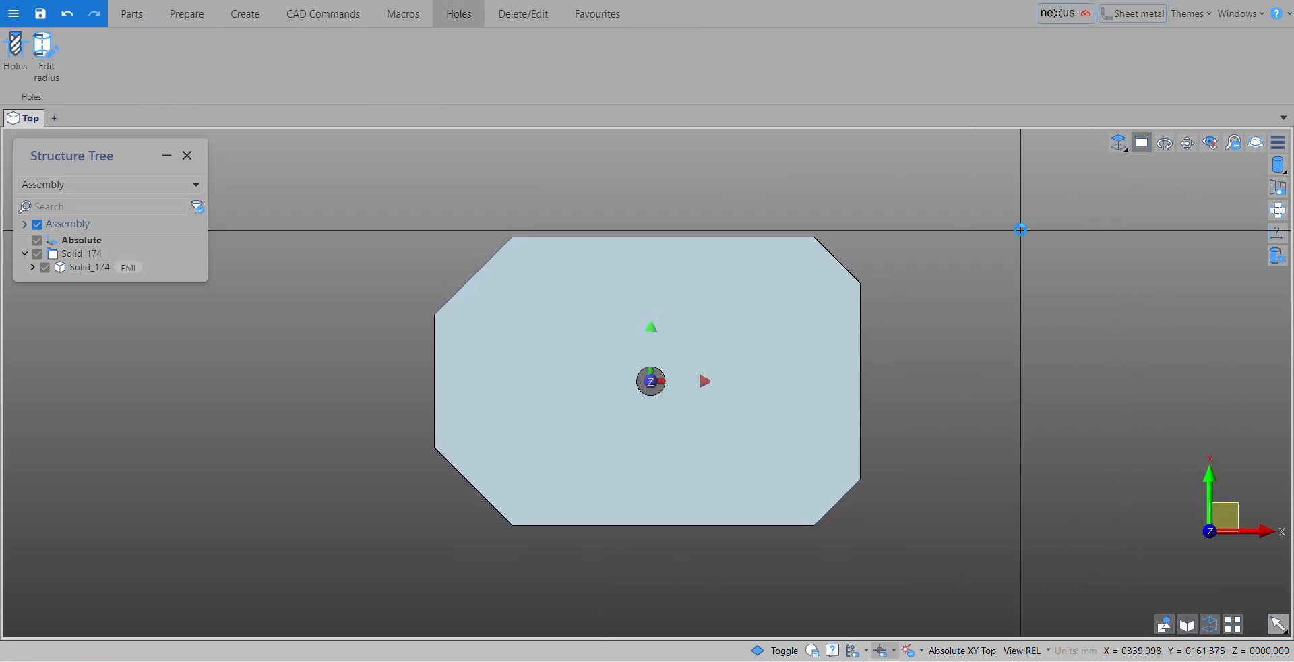